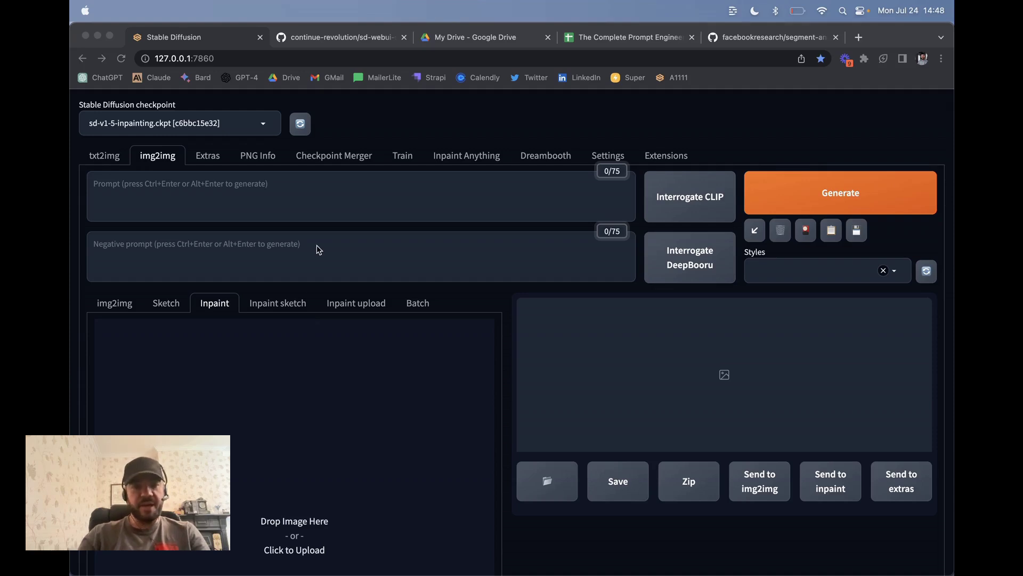
Upload the hammer_mt flapper dancing couple PNG from Downloads into the Inpaint canvas.
scroll(318, 250, down, 3)
click(302, 349)
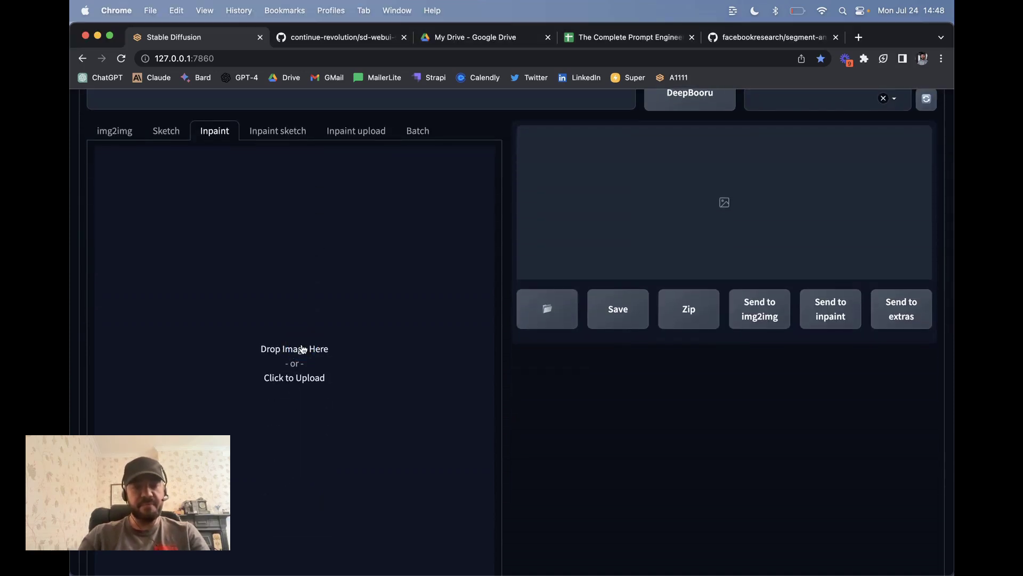
click(300, 361)
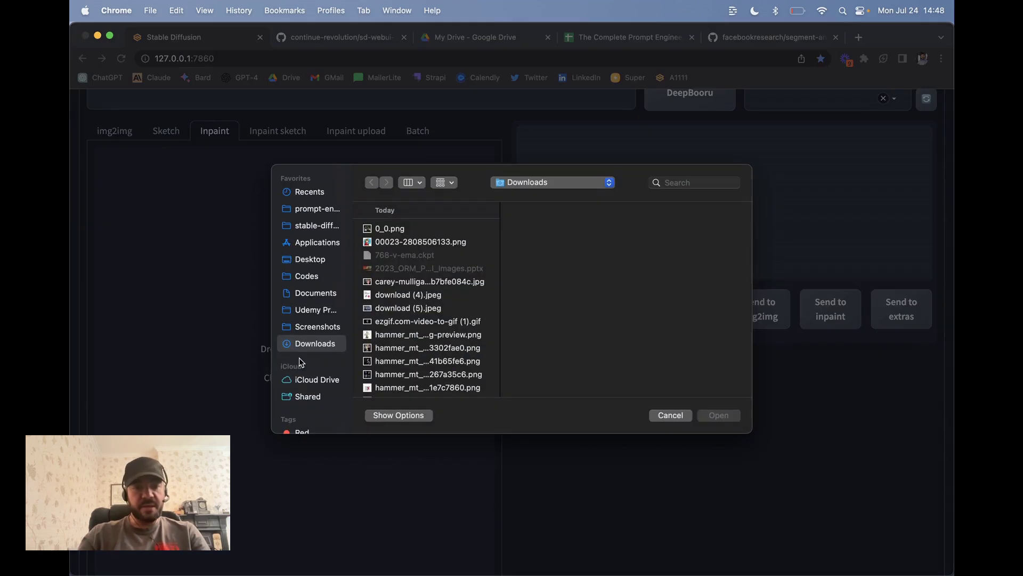
click(409, 309)
click(411, 321)
click(411, 335)
scroll(411, 345, down, 1)
click(414, 337)
click(720, 416)
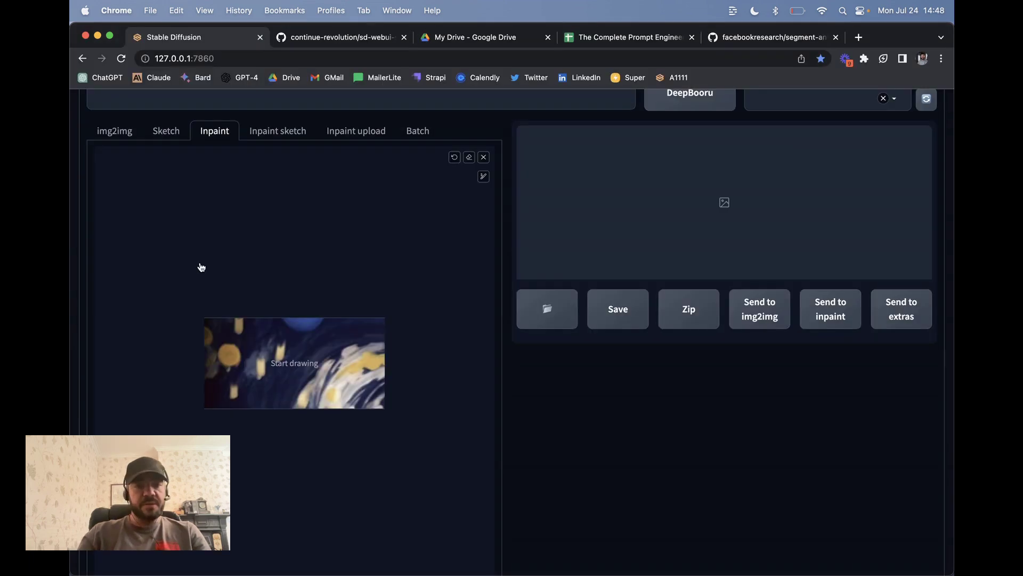
Clear the undersized image and re-add it so it fills the canvas at full size.
scroll(201, 267, down, 5)
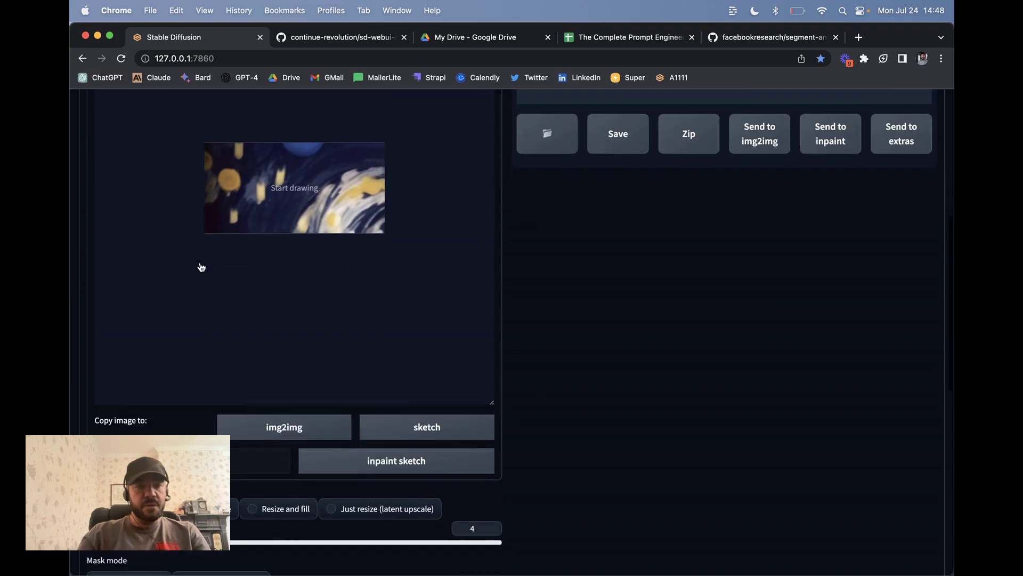
scroll(293, 197, up, 4)
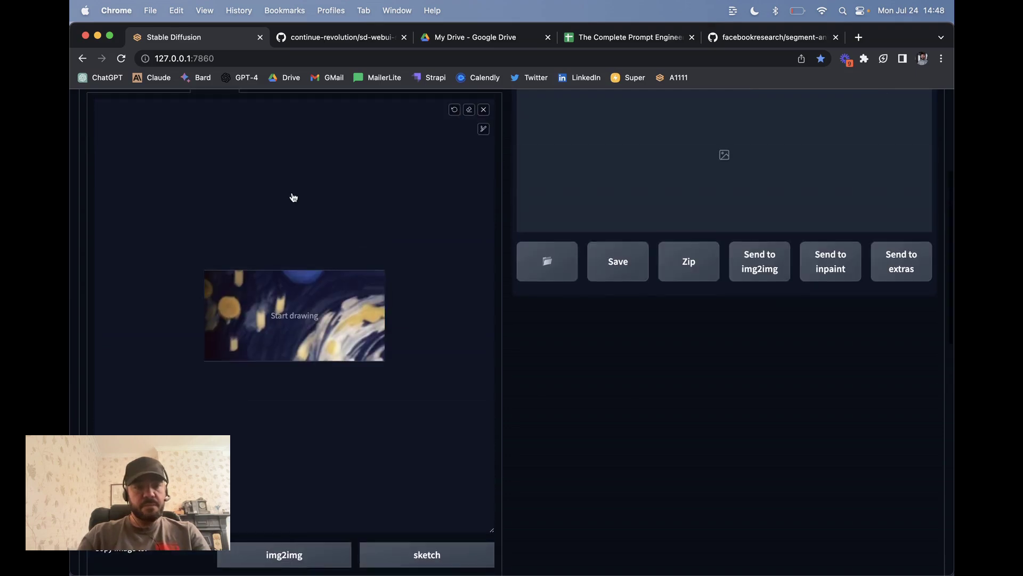
click(483, 108)
click(322, 261)
Paint a brush stroke mask over the woman's hair on the Inpaint canvas.
scroll(542, 377, up, 2)
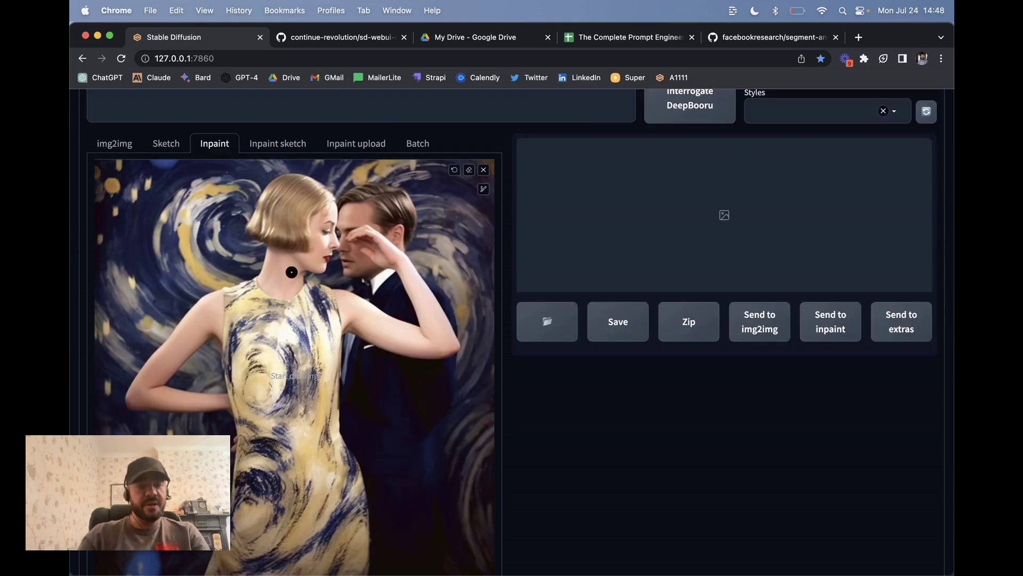
mouse_move(288, 180)
mouse_down()
mouse_move(253, 227)
mouse_move(288, 180)
mouse_move(328, 203)
mouse_move(334, 242)
mouse_move(329, 199)
mouse_move(328, 225)
mouse_move(328, 198)
mouse_move(303, 177)
mouse_move(281, 182)
mouse_move(274, 234)
mouse_move(295, 186)
mouse_move(298, 228)
mouse_move(310, 238)
mouse_move(320, 228)
mouse_move(315, 191)
mouse_move(316, 207)
mouse_move(286, 195)
mouse_move(275, 205)
mouse_move(314, 184)
mouse_up()
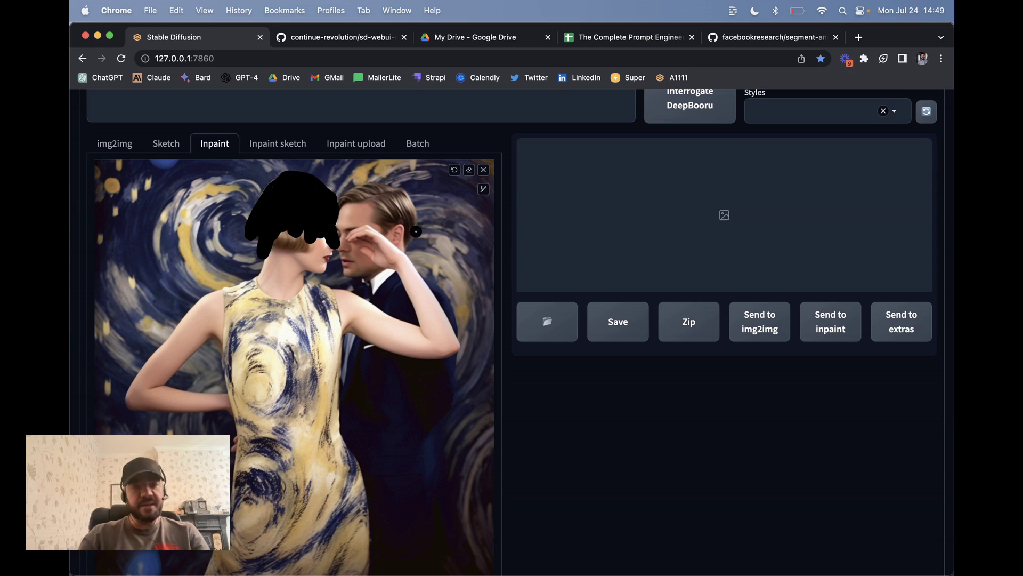
Clear the inpaint canvas and expand the Segment Anything panel.
click(484, 169)
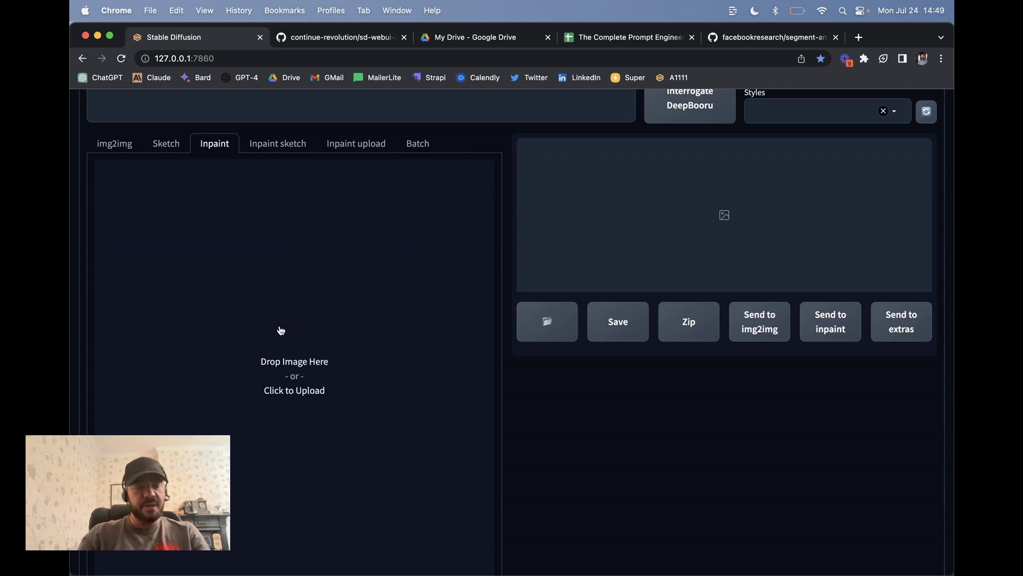
scroll(335, 343, down, 15)
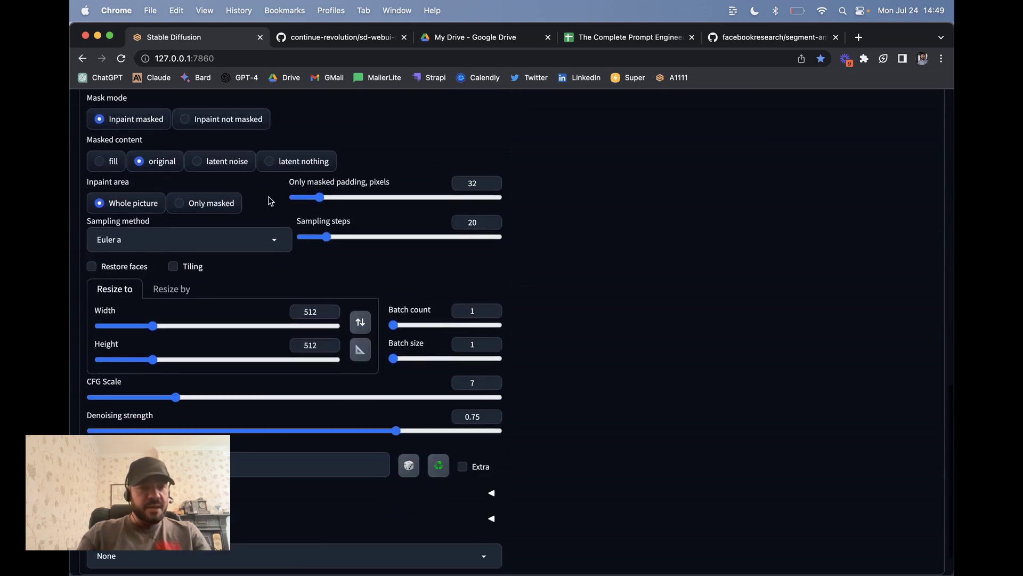
scroll(271, 201, down, 2)
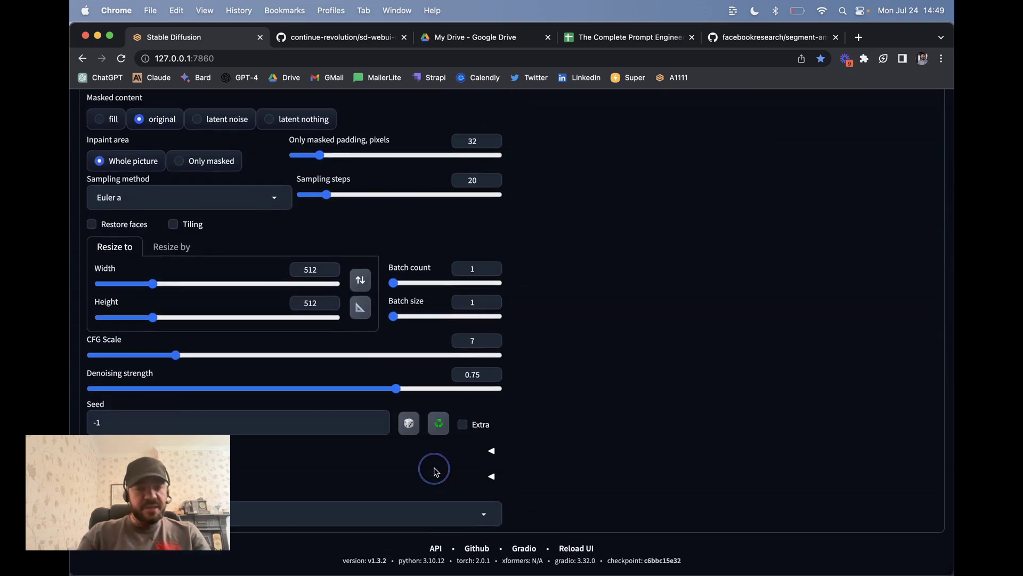
click(499, 477)
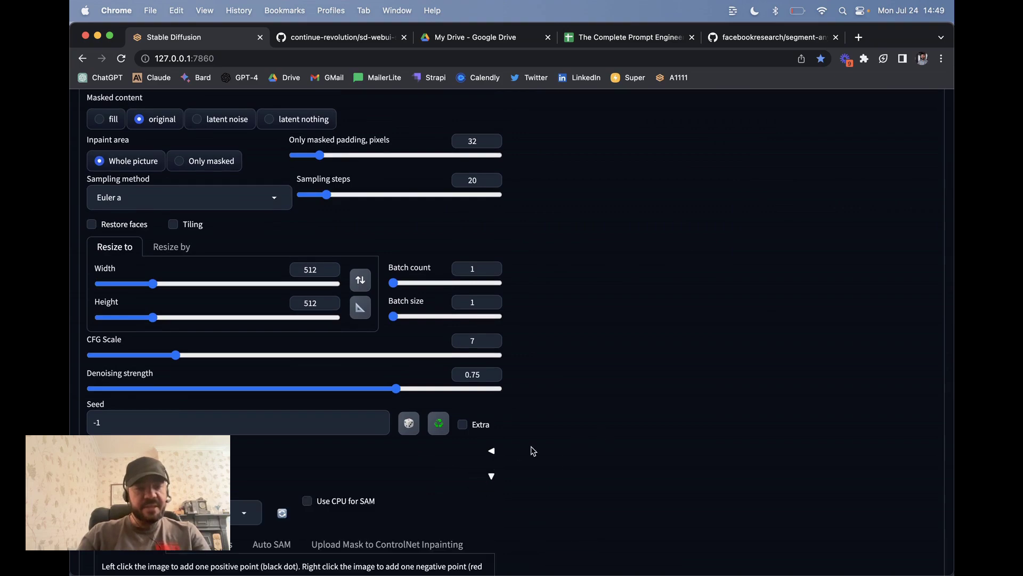
scroll(531, 451, down, 10)
scroll(428, 255, up, 5)
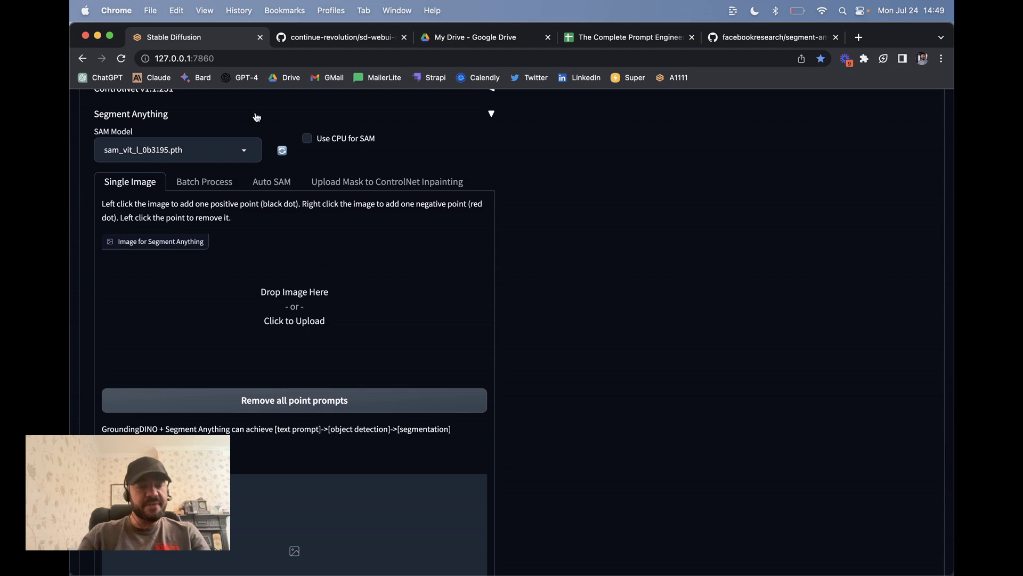
Load the flapper dancing couple image from Downloads into Segment Anything.
click(279, 325)
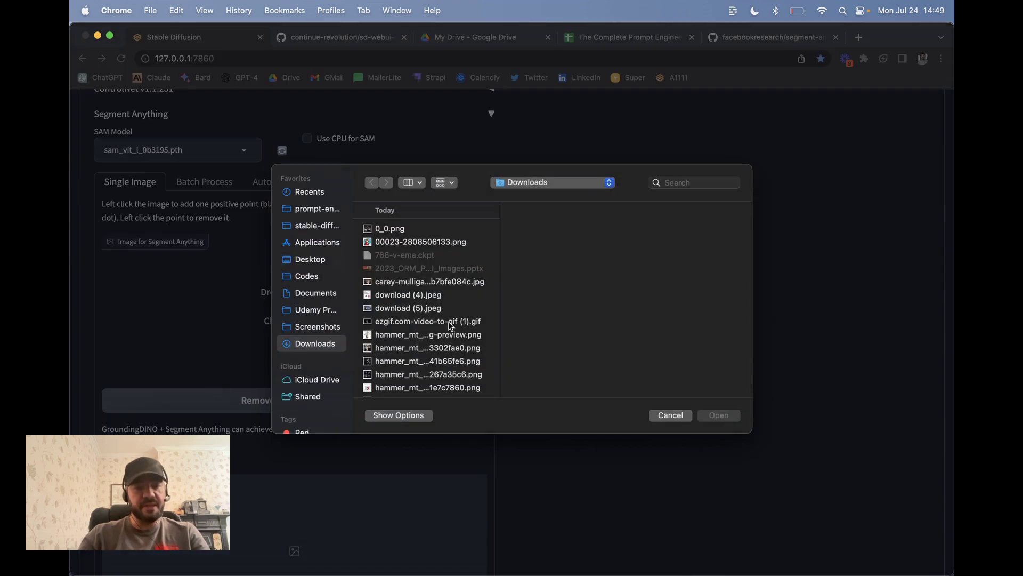
click(432, 336)
key(Down)
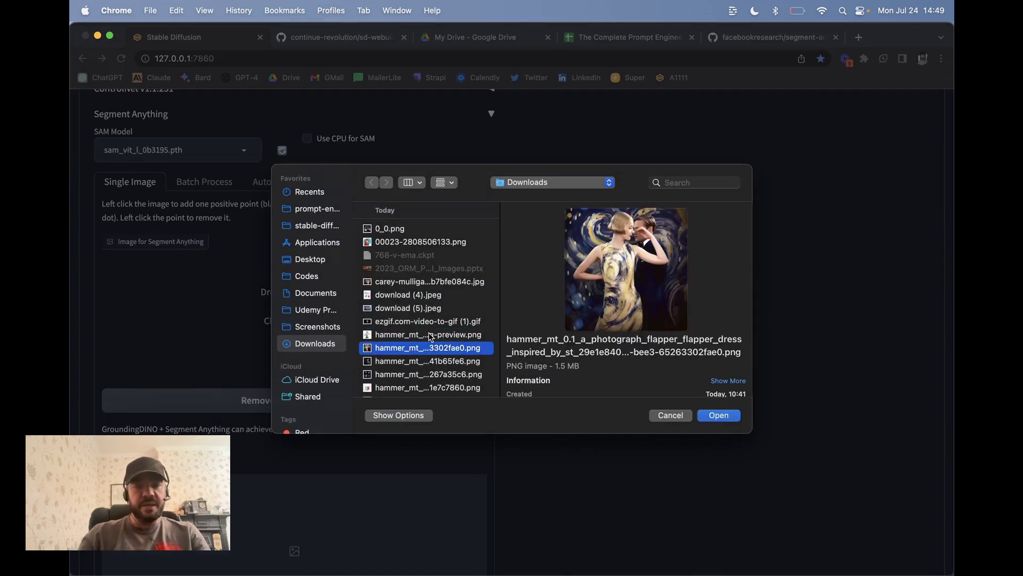
key(Return)
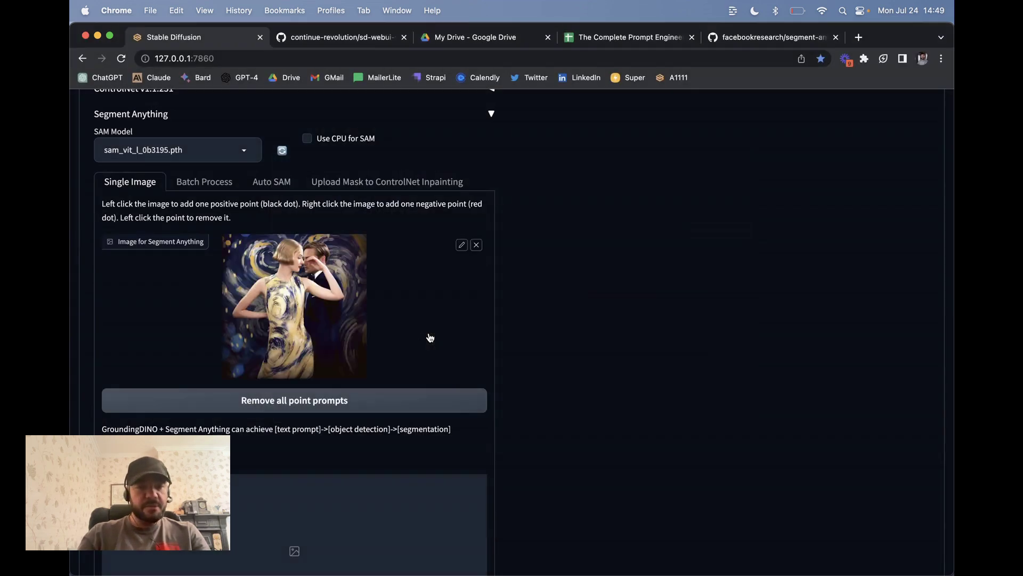
Mark the woman's dress as a positive point and generate the segmentation previews.
click(288, 313)
scroll(475, 366, down, 3)
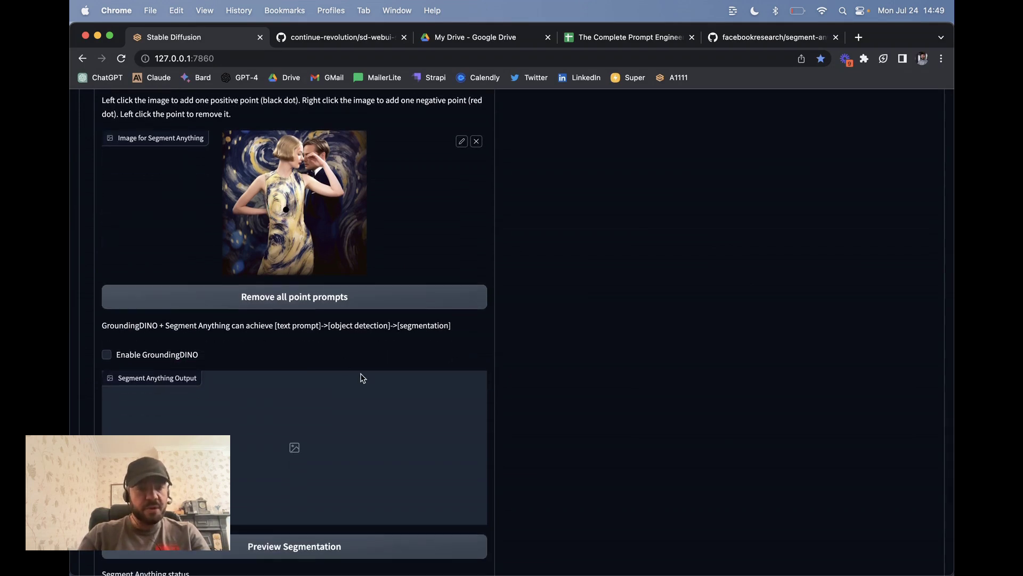
scroll(362, 378, down, 5)
click(293, 382)
scroll(506, 295, up, 3)
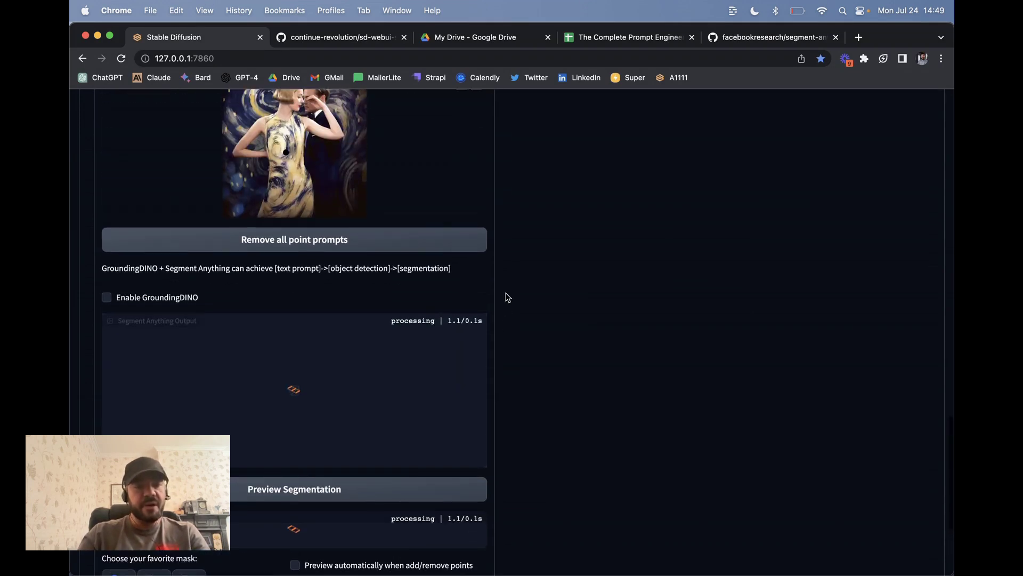
scroll(329, 164, up, 1)
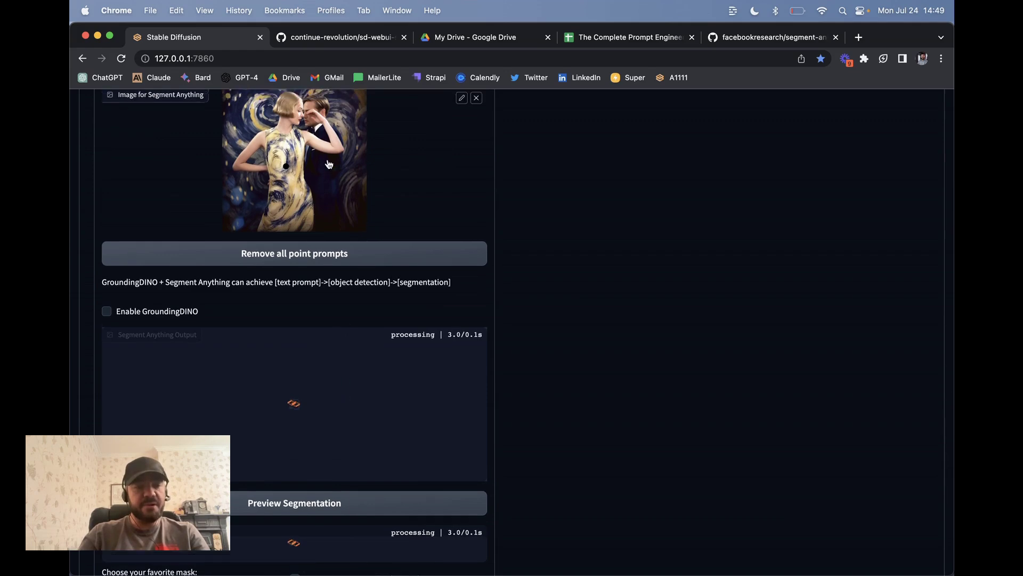
scroll(329, 164, up, 1)
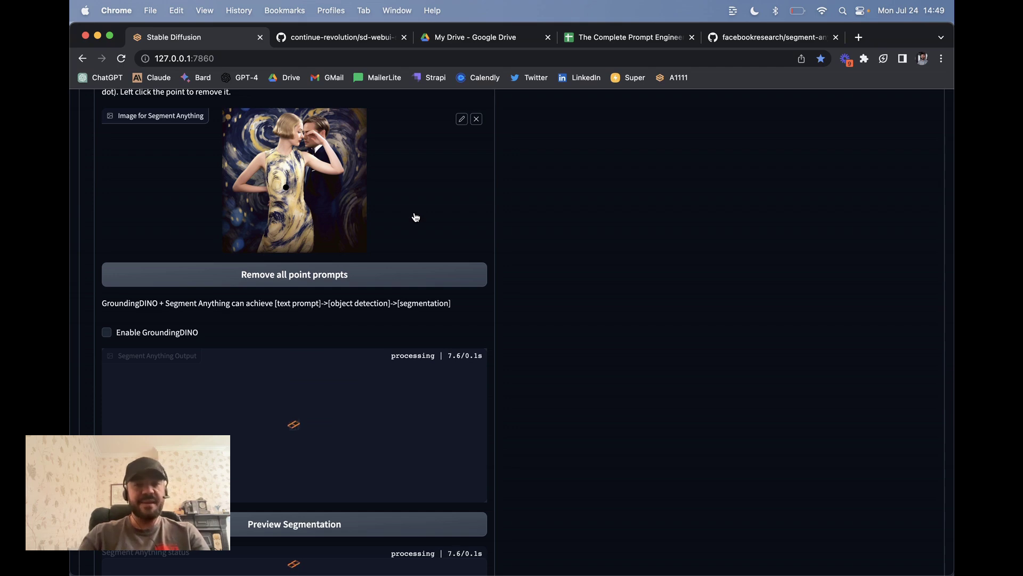
scroll(415, 217, up, 5)
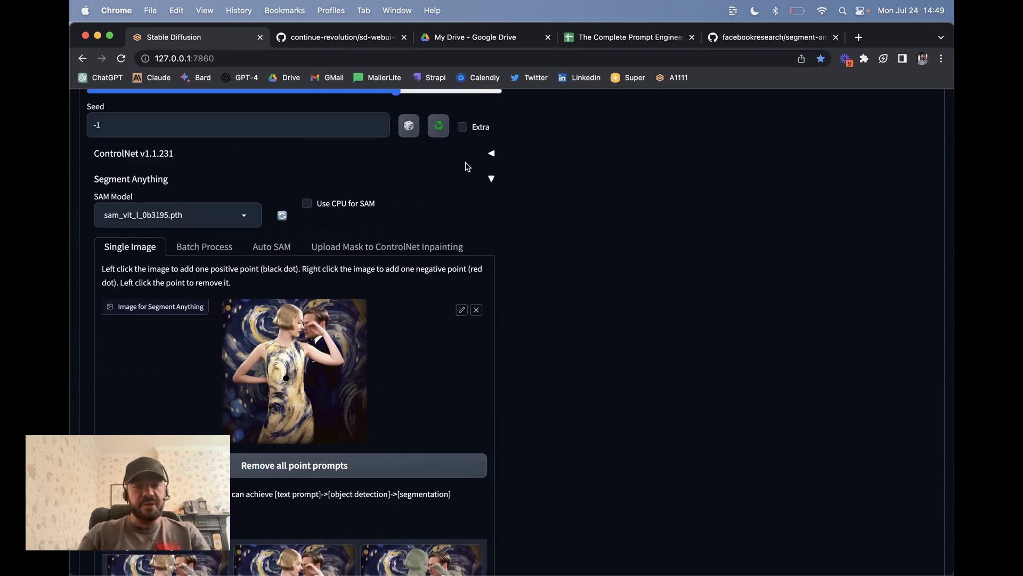
scroll(465, 166, up, 15)
scroll(838, 171, up, 5)
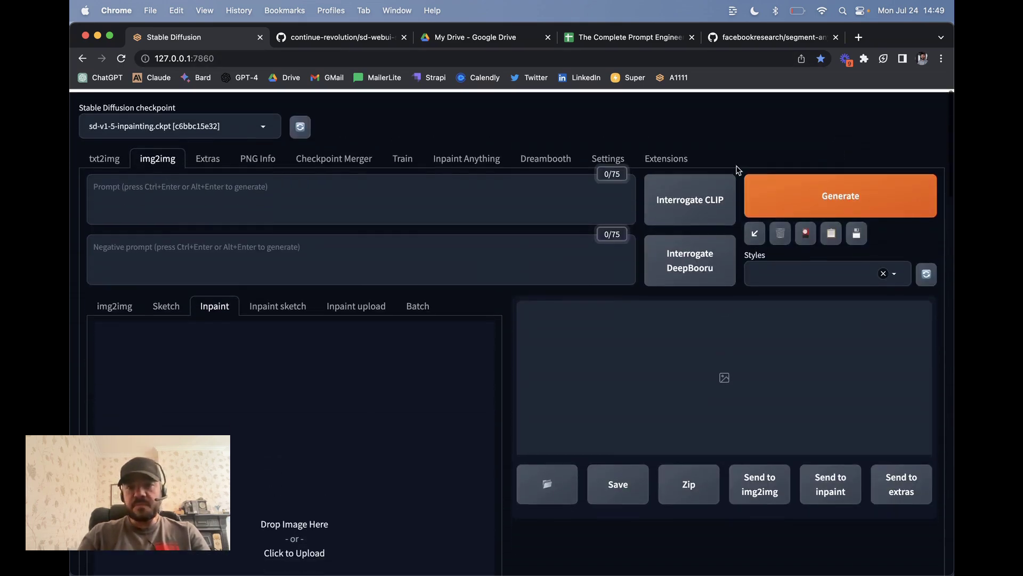
On the extension's GitHub README, find the SAM model list: sam_vit_h, sam_vit_l, sam_vit_b.
click(341, 37)
scroll(423, 217, up, 15)
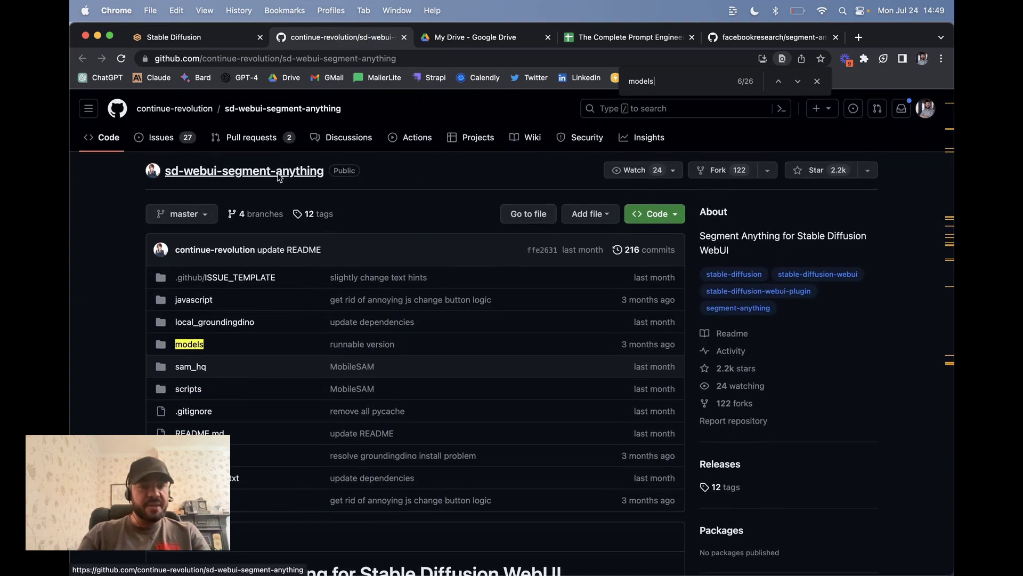
scroll(88, 301, down, 10)
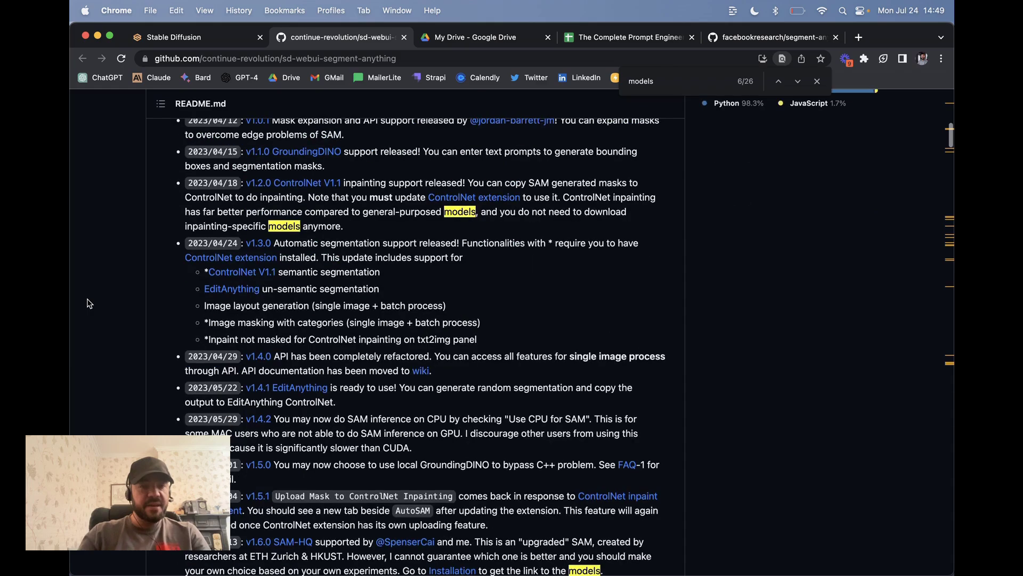
scroll(89, 303, down, 15)
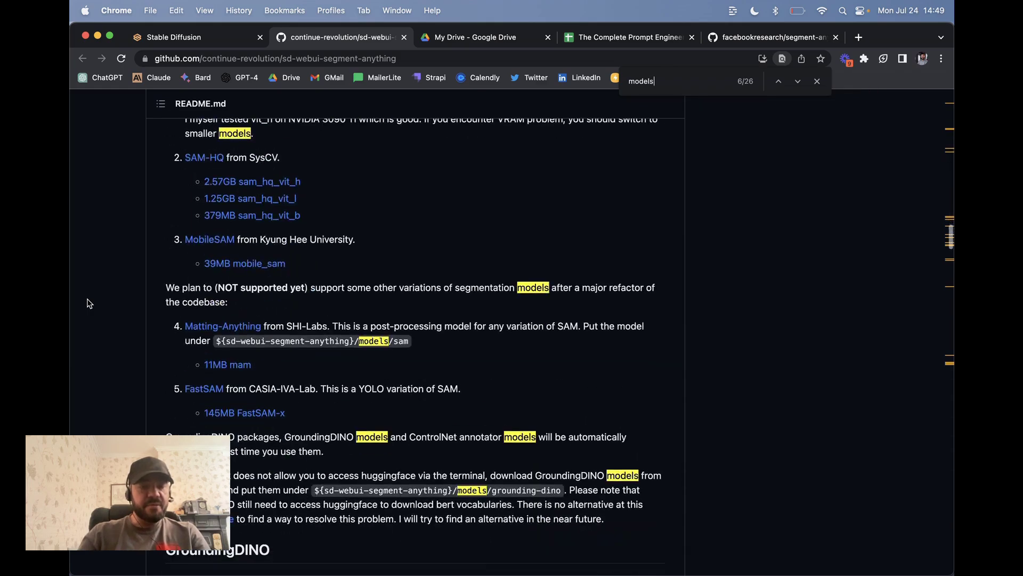
scroll(89, 302, down, 3)
scroll(87, 299, up, 4)
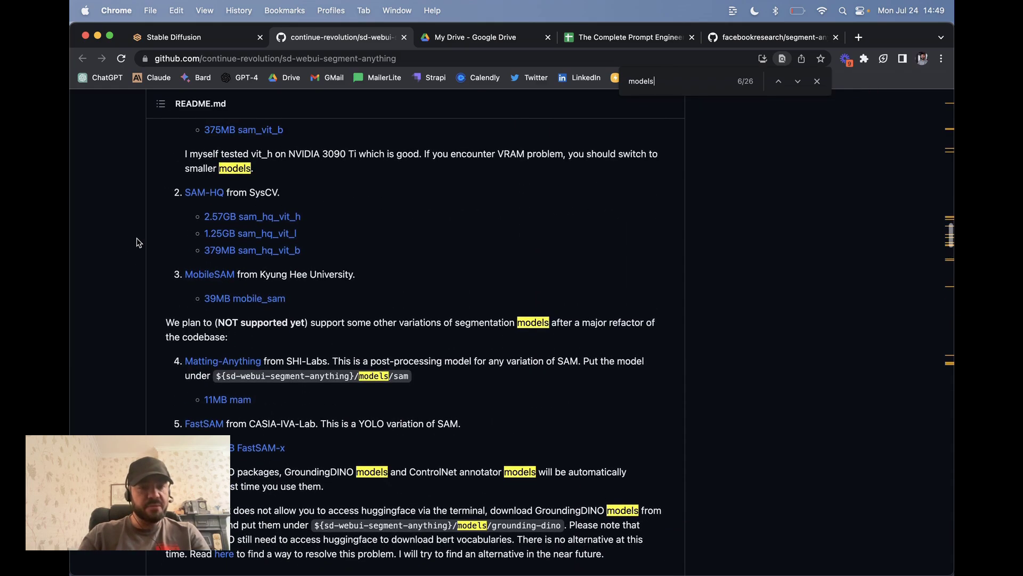
scroll(341, 223, up, 3)
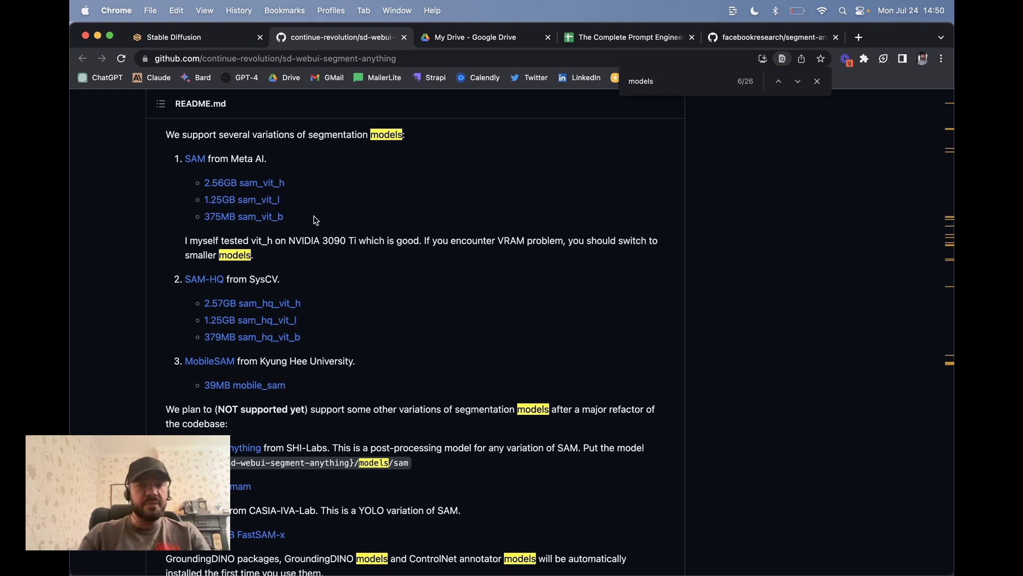
Open Extensions > Available in the web UI and load the extension index.
click(210, 36)
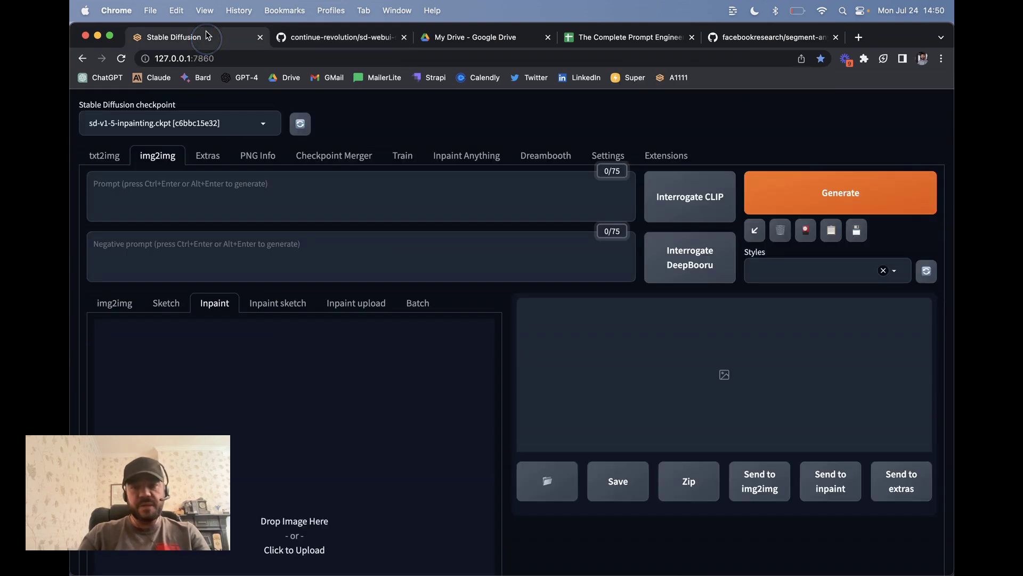
click(605, 161)
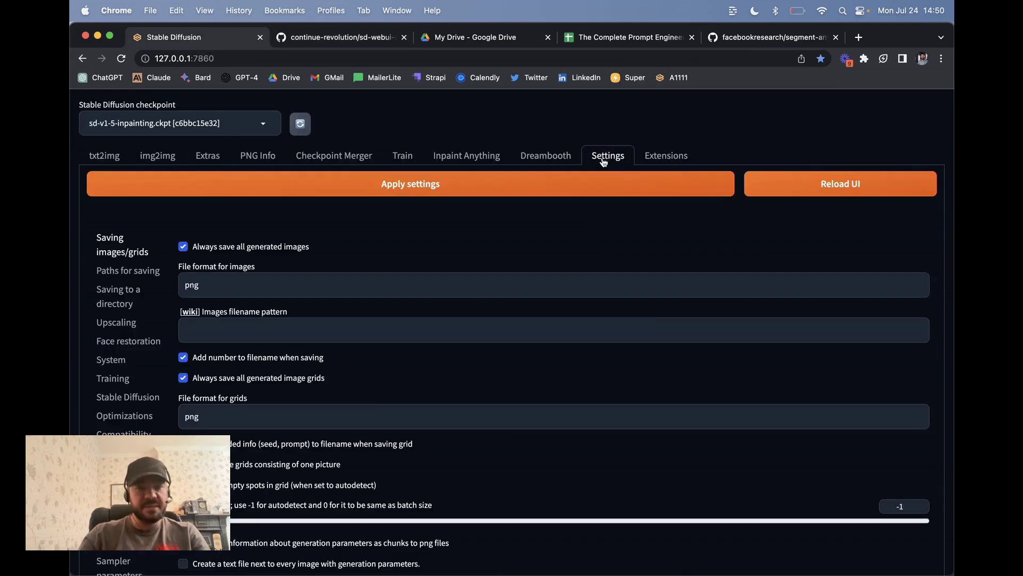
click(661, 155)
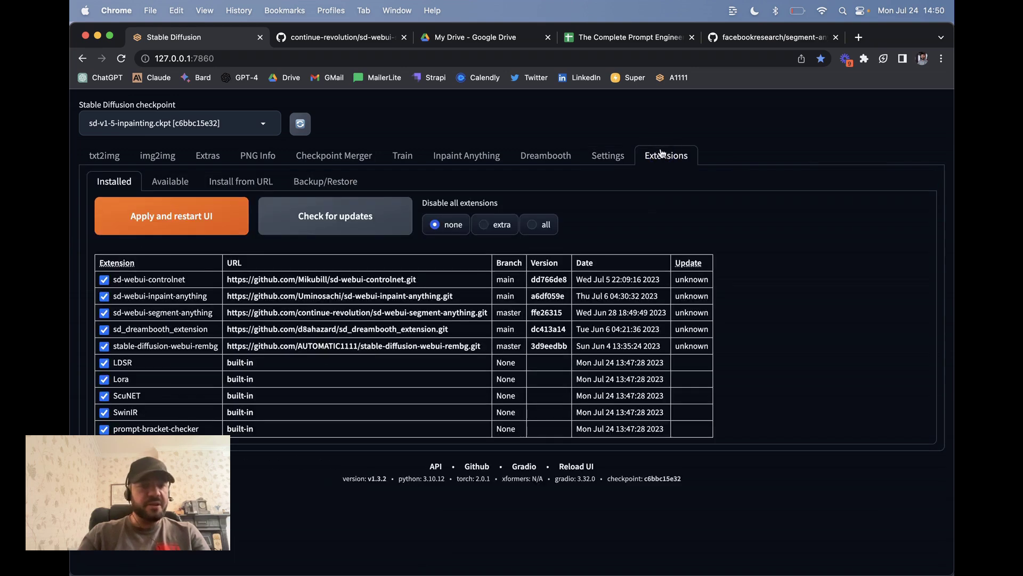
click(169, 181)
click(186, 222)
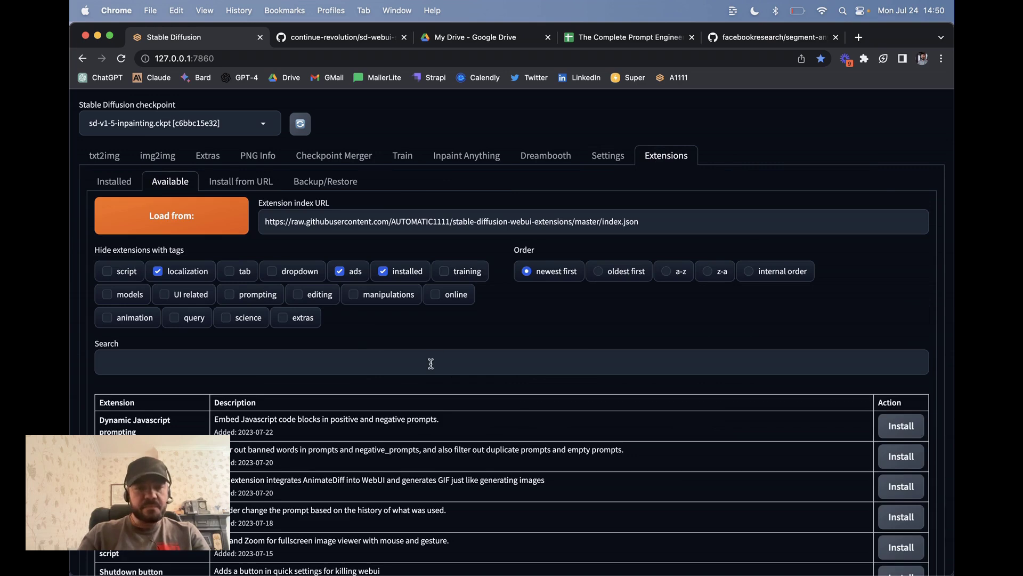
Show already installed extensions and search the list for 'segment'.
scroll(430, 363, down, 5)
scroll(335, 252, up, 2)
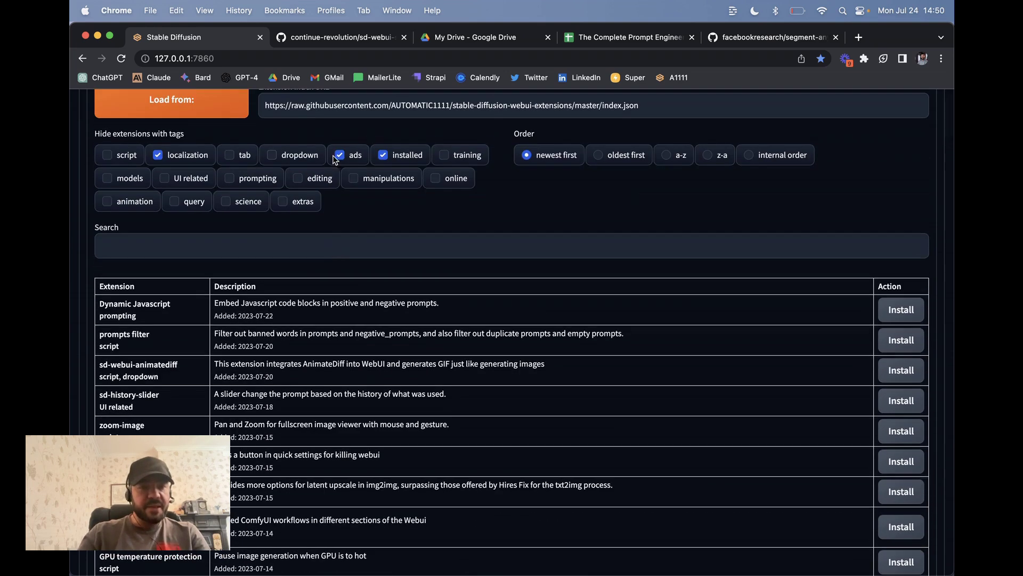
click(385, 156)
click(236, 235)
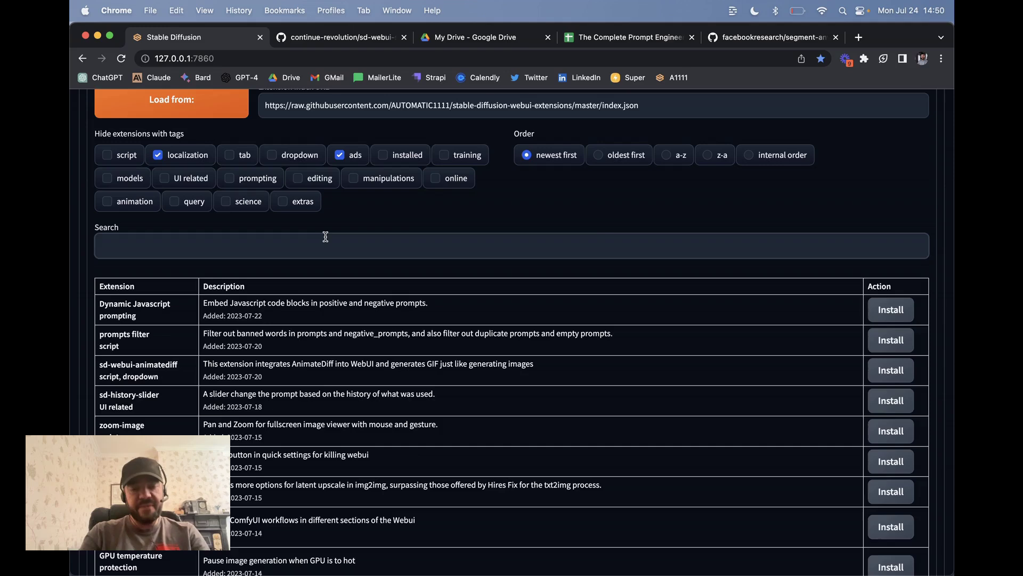
text(segment)
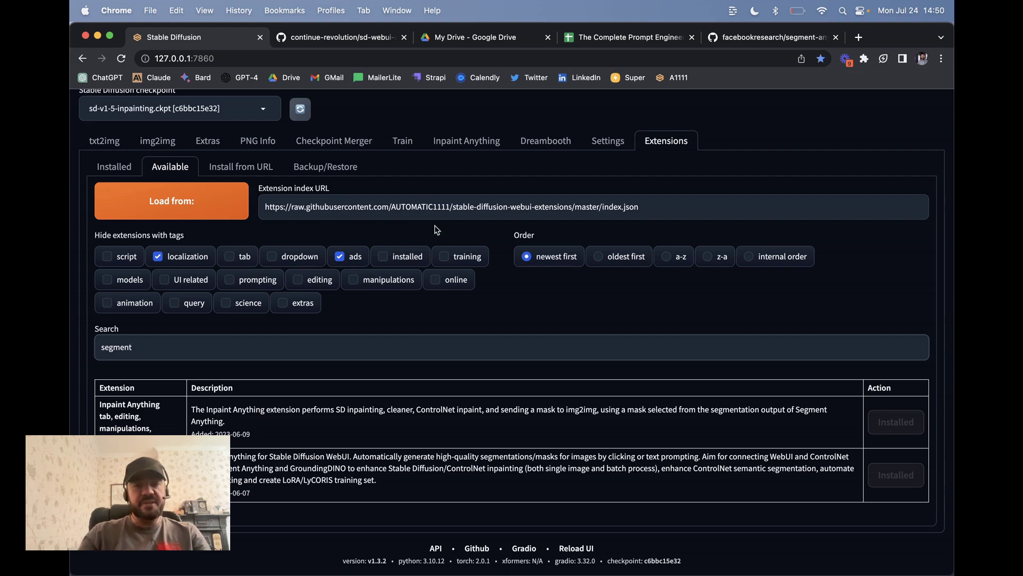
Go to img2img and bring the three sam_vit_l mask previews of the woman into view.
click(159, 140)
scroll(361, 331, down, 20)
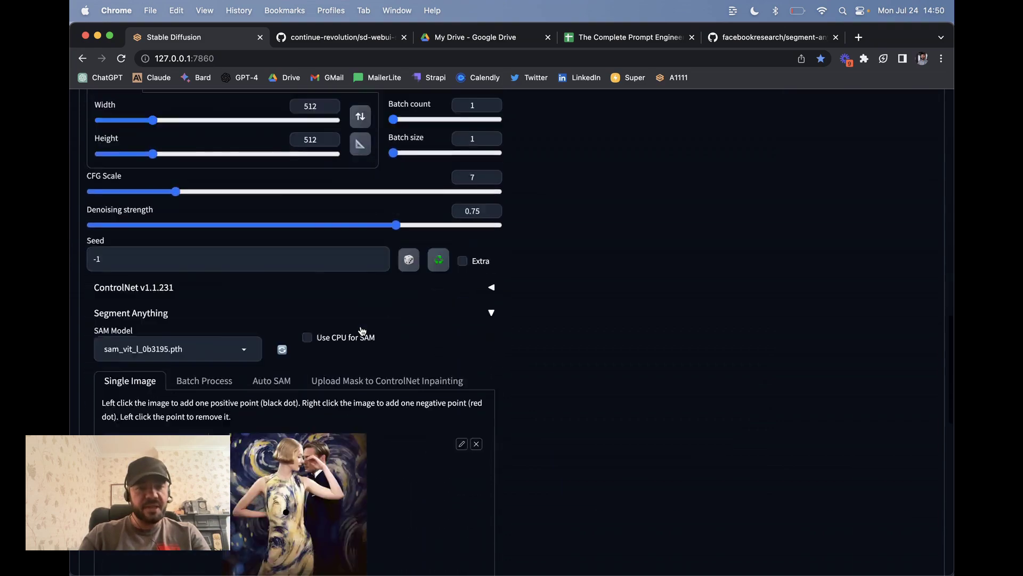
scroll(560, 290, down, 3)
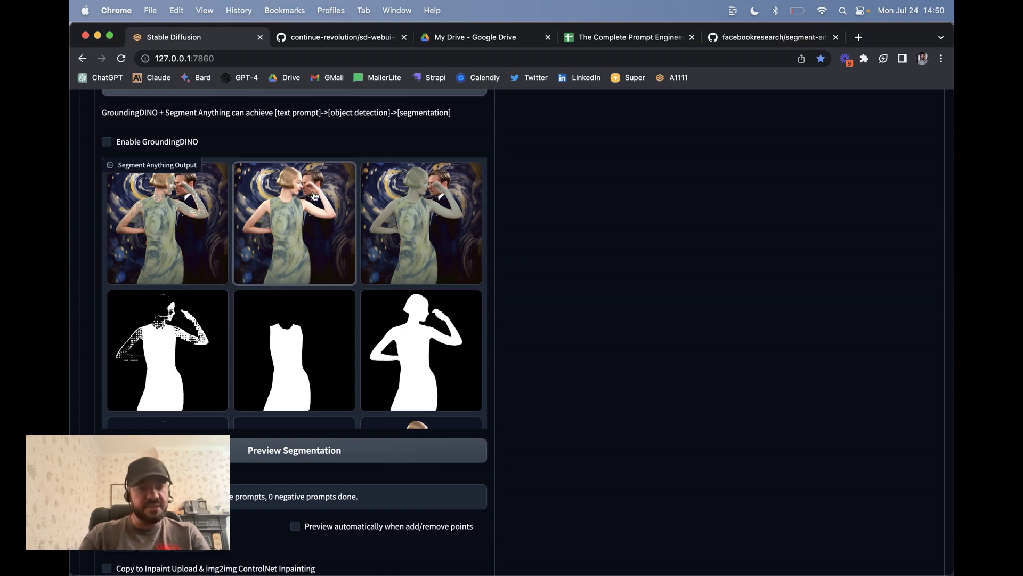
Choose mask 2, the woman's full silhouette, and copy it to Inpaint Upload.
scroll(544, 327, down, 5)
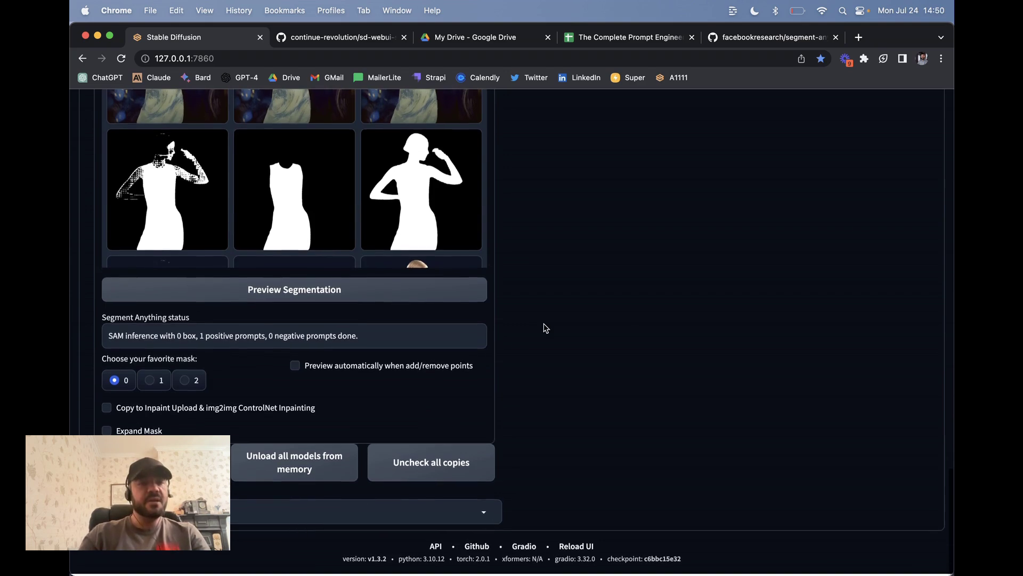
click(183, 382)
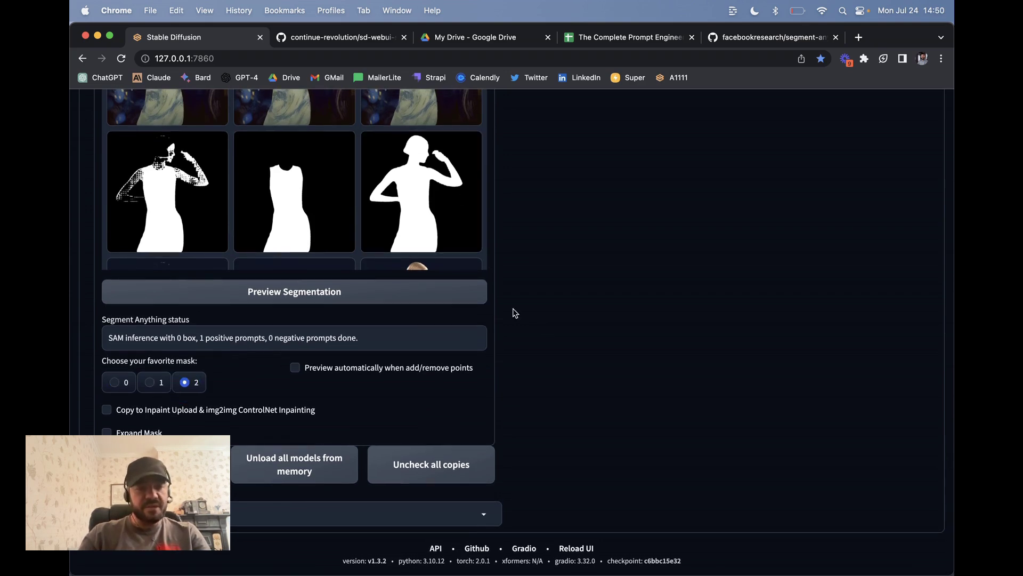
scroll(451, 188, up, 3)
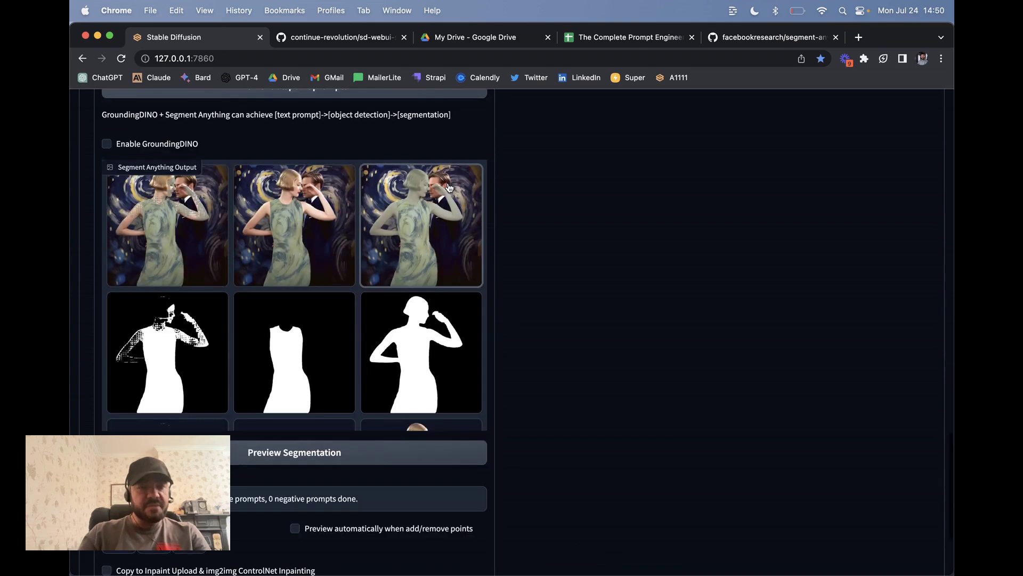
scroll(420, 253, down, 3)
scroll(420, 253, down, 3)
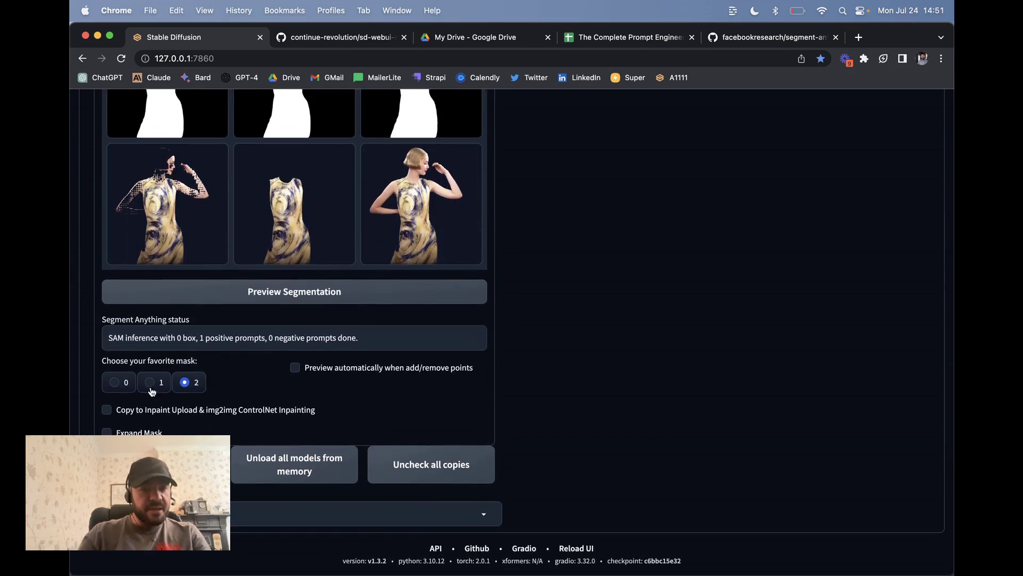
click(146, 411)
Enter the prompt 'a white background'.
scroll(379, 376, up, 20)
click(292, 149)
text(a white background)
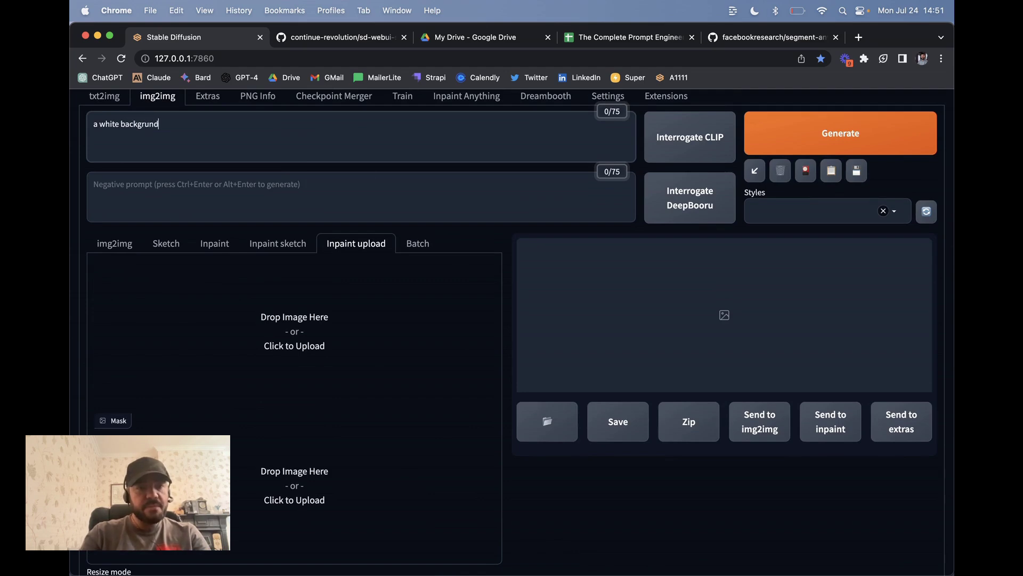
Start generating, then confirm sam_vit_l_0b3195.pth in the extension's models/sam folder in Finder.
click(880, 131)
click(200, 552)
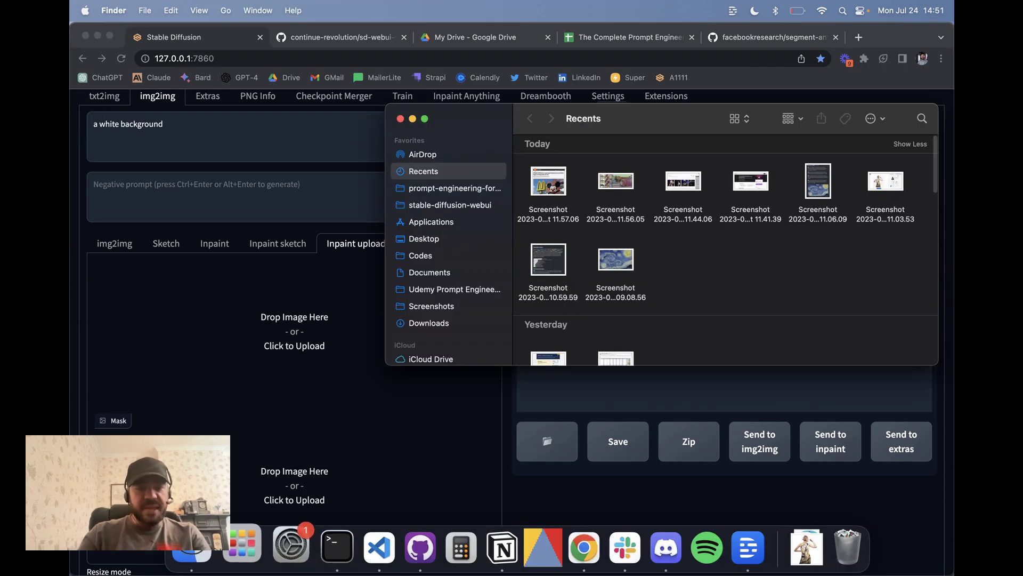
click(448, 204)
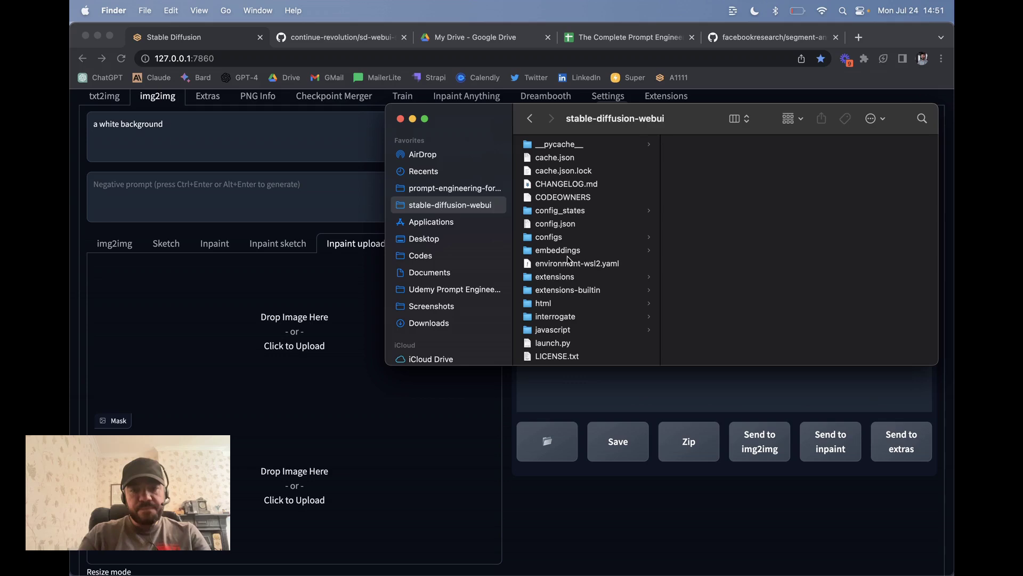
click(562, 280)
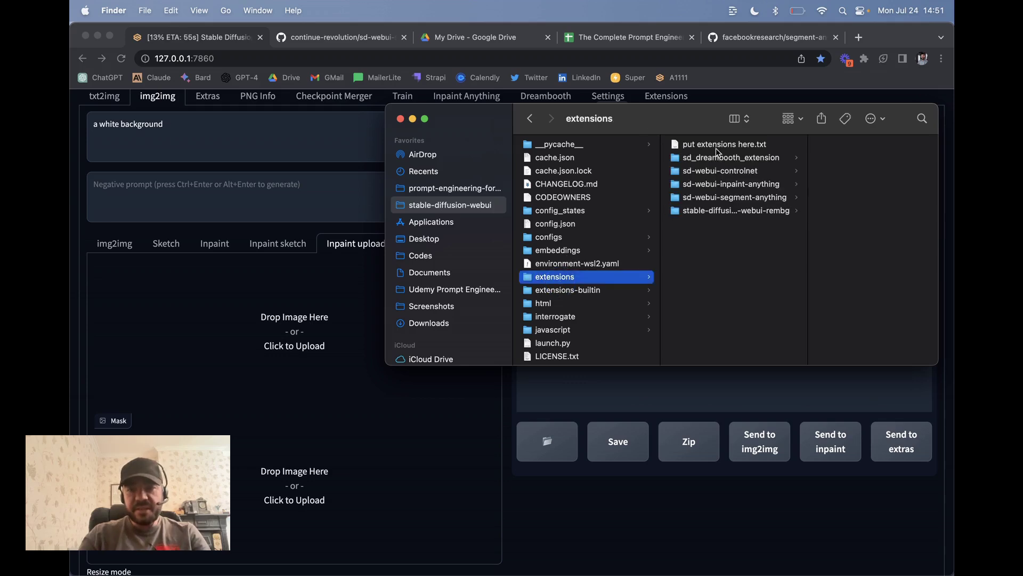
click(725, 197)
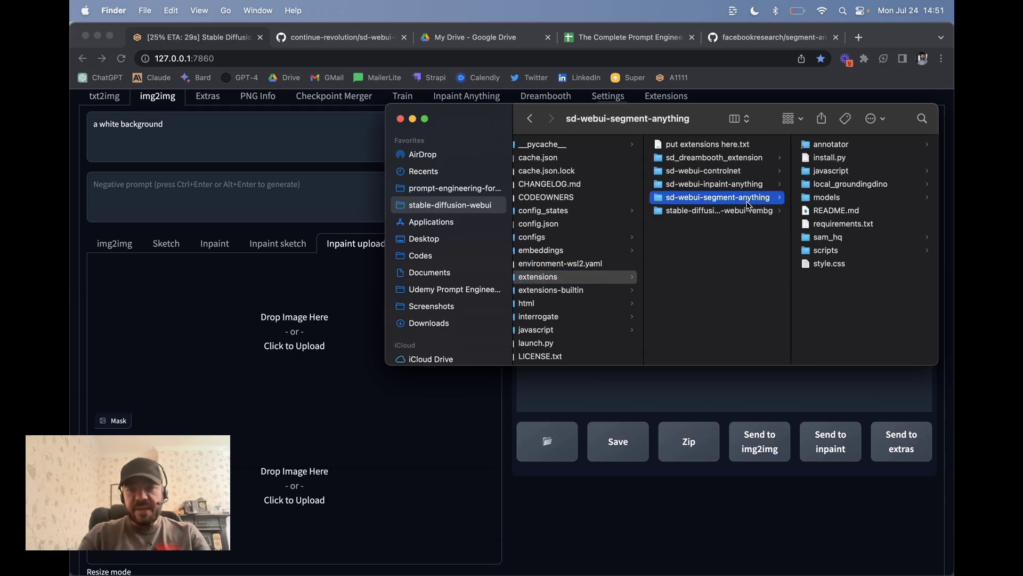
click(827, 198)
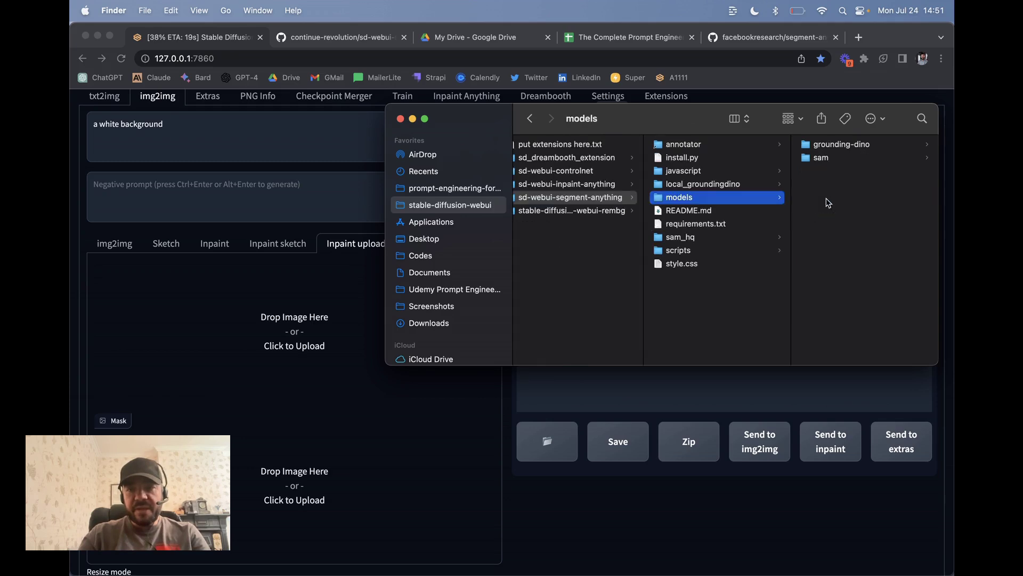
click(821, 158)
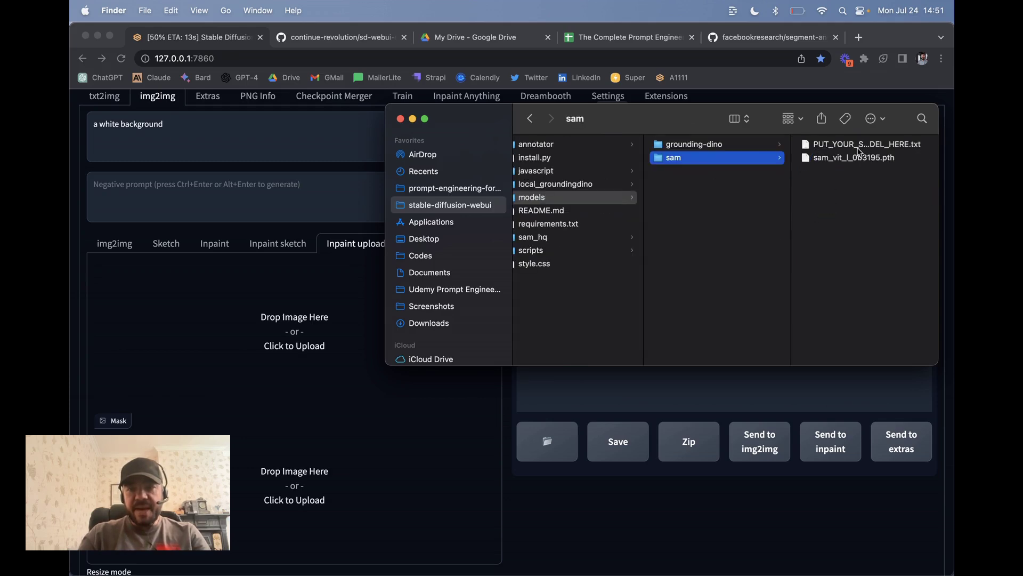
click(402, 118)
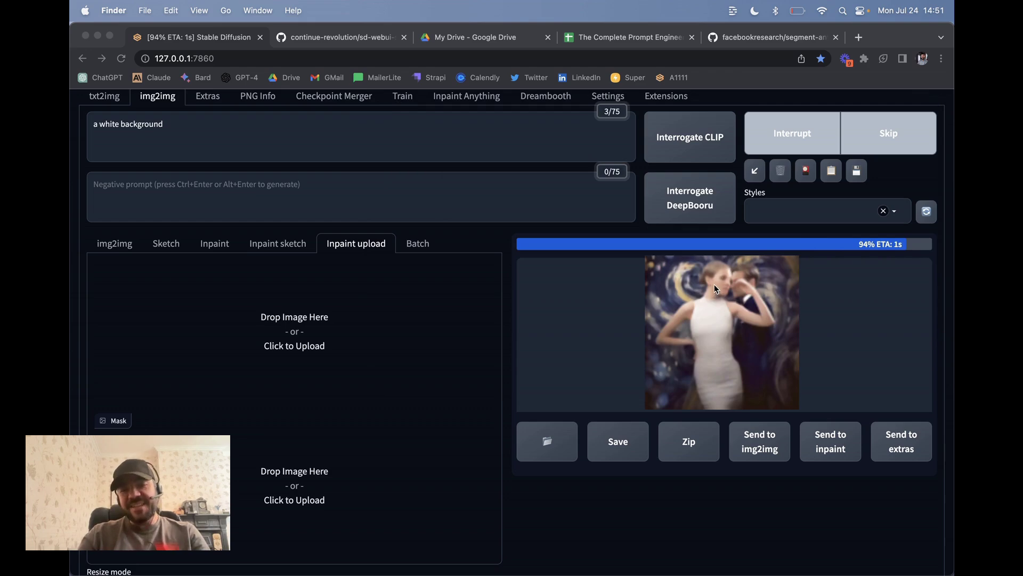
Set Inpaint area to Whole picture instead of Only masked.
click(685, 429)
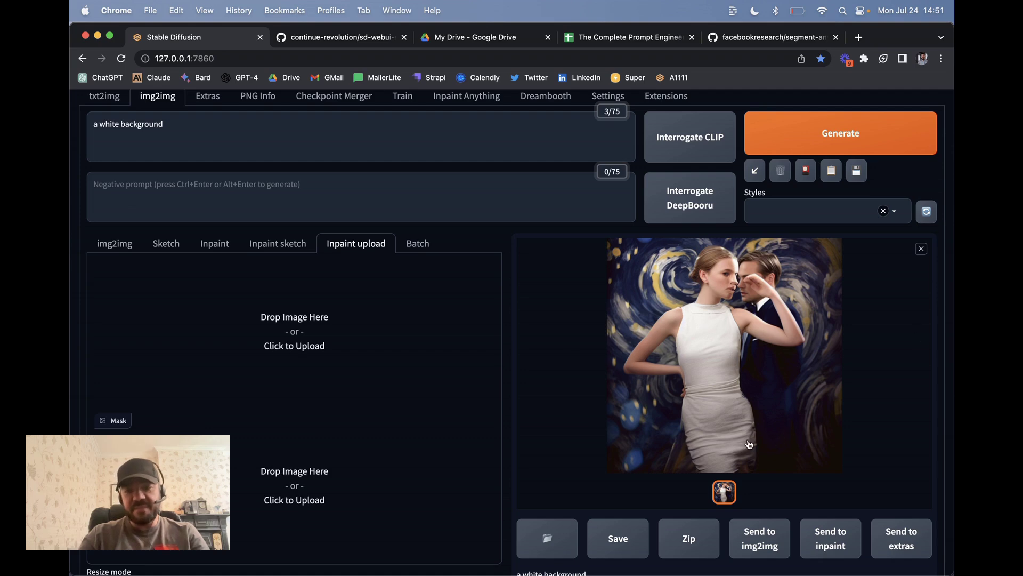
scroll(243, 152, down, 5)
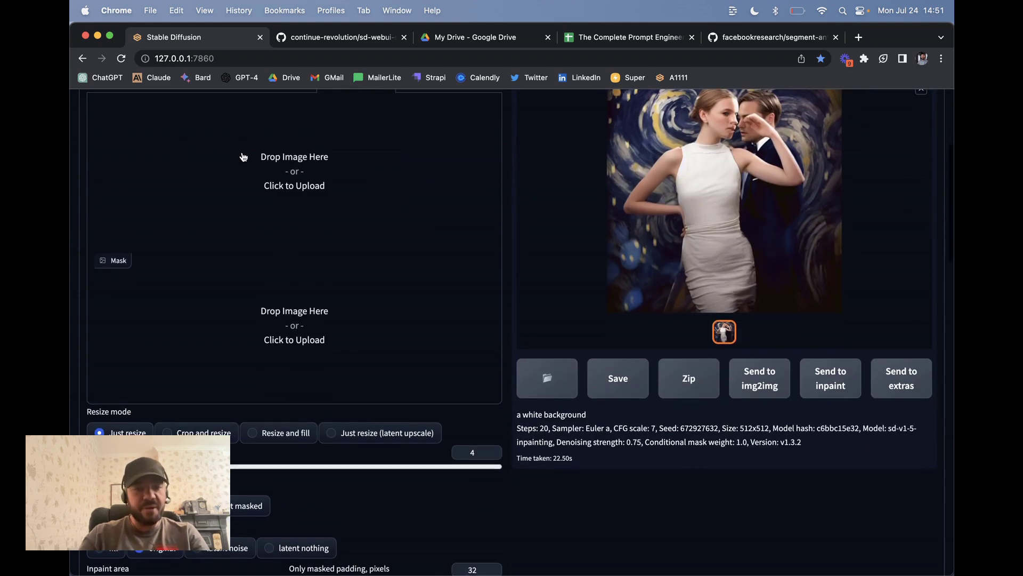
scroll(256, 329, down, 5)
scroll(256, 329, down, 3)
click(194, 354)
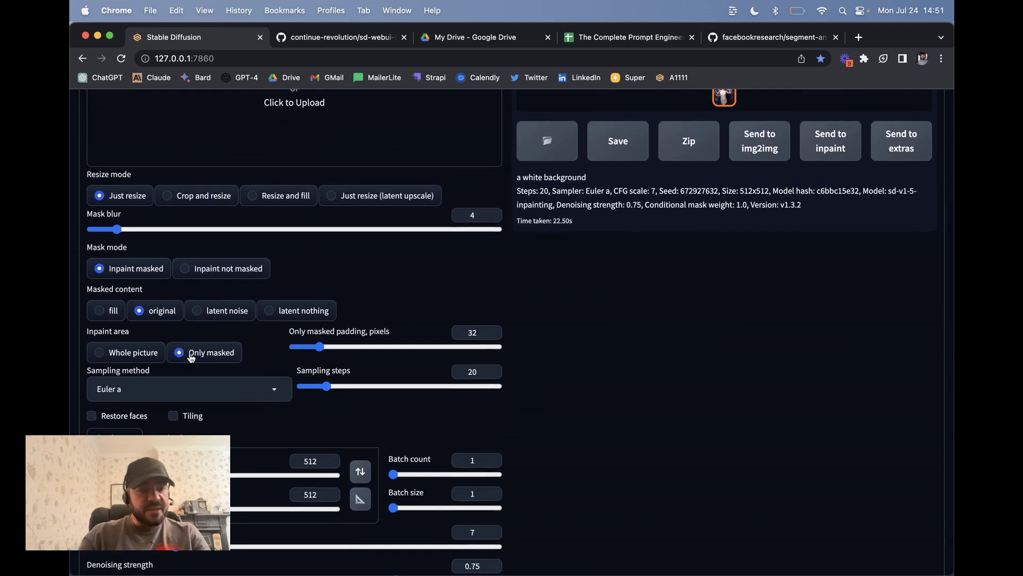
click(114, 356)
Generate a new inpainted image with the whole-picture setting.
scroll(242, 341, down, 3)
scroll(220, 235, down, 3)
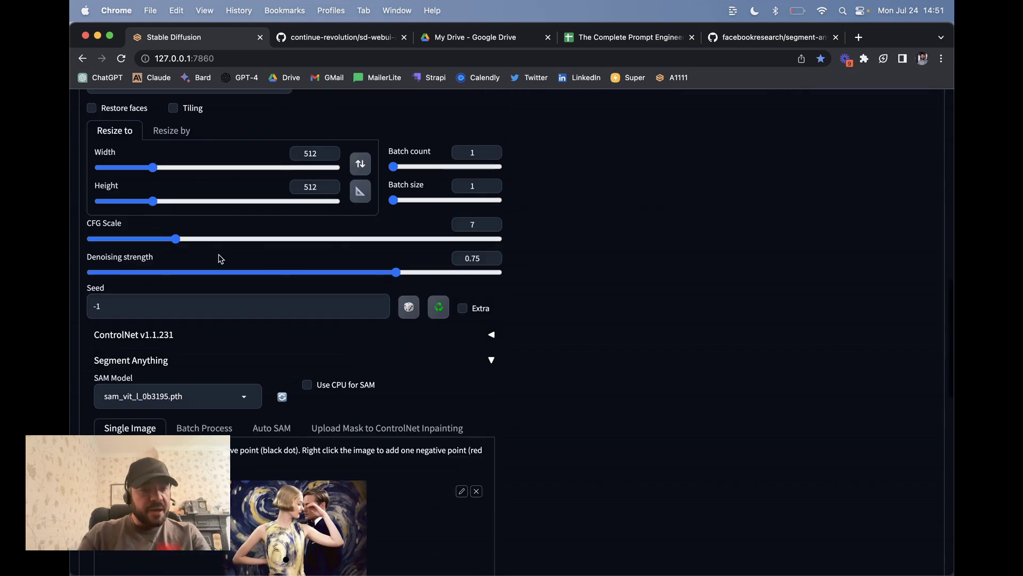
scroll(220, 258, up, 3)
scroll(229, 323, up, 2)
scroll(482, 217, up, 10)
click(755, 193)
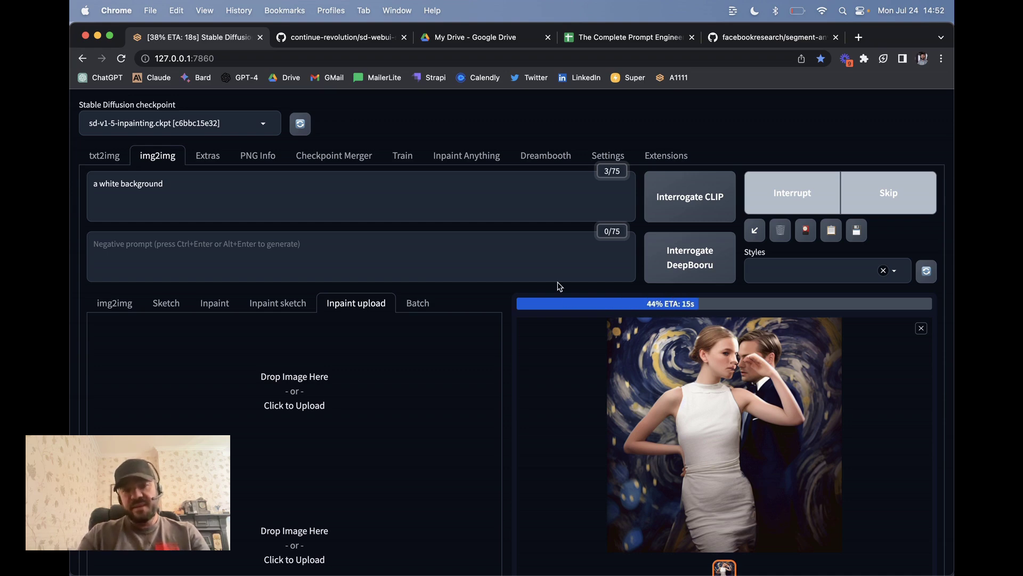
Scroll through the finished render of the woman alone against a plain dark backdrop.
scroll(488, 239, down, 2)
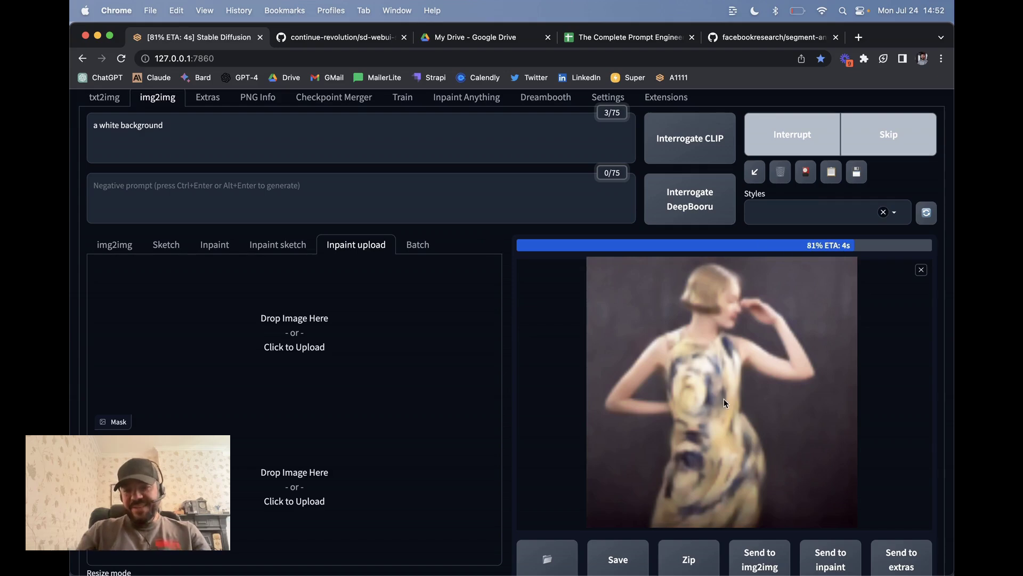
scroll(724, 399, down, 3)
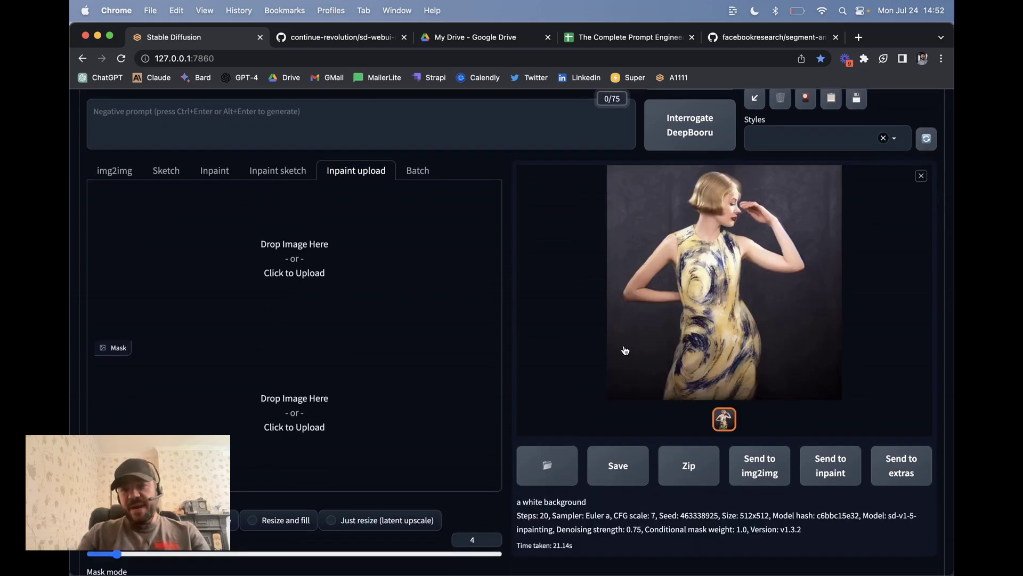
scroll(575, 354, down, 5)
scroll(573, 353, up, 4)
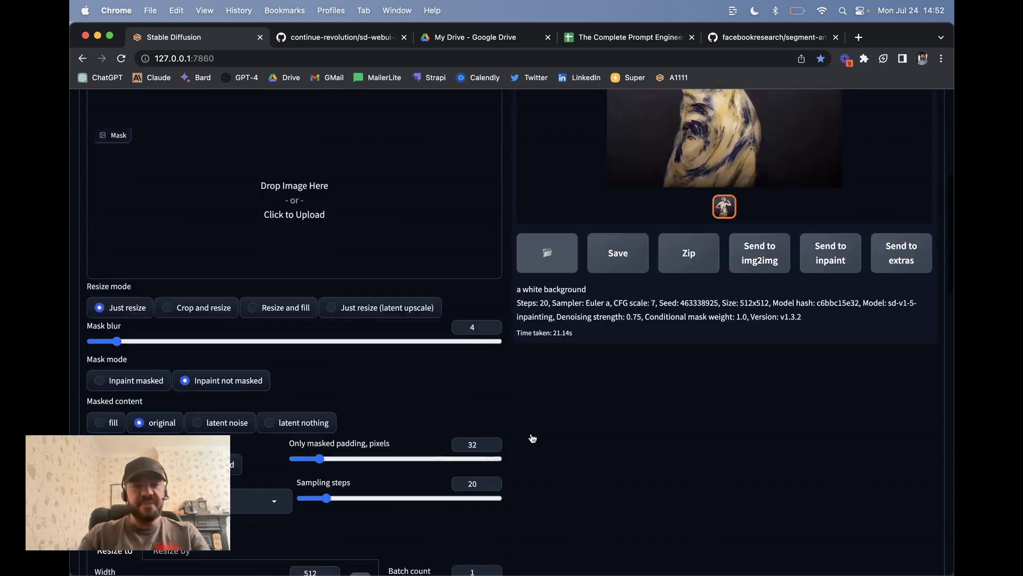
scroll(532, 438, up, 4)
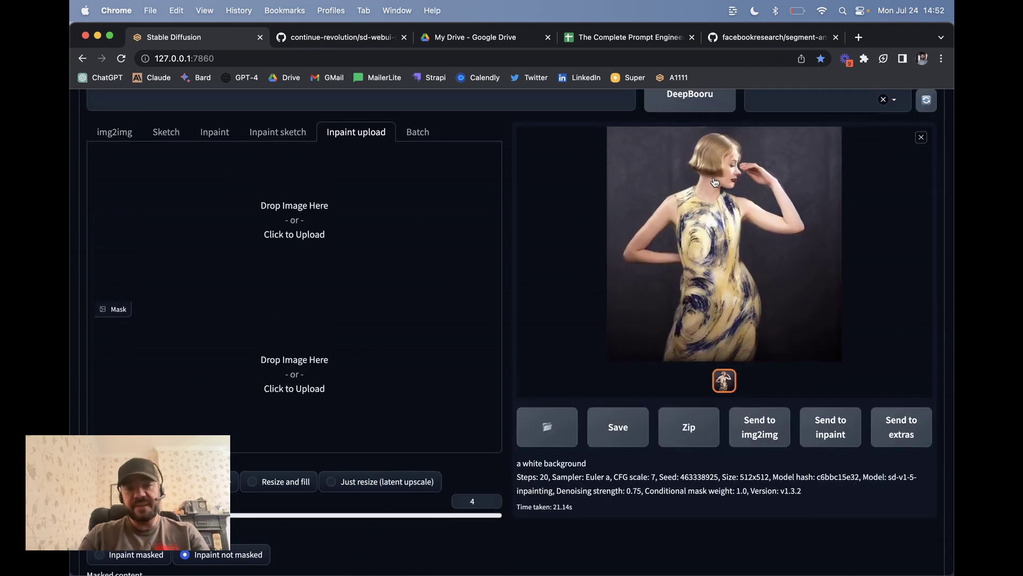
scroll(539, 335, down, 15)
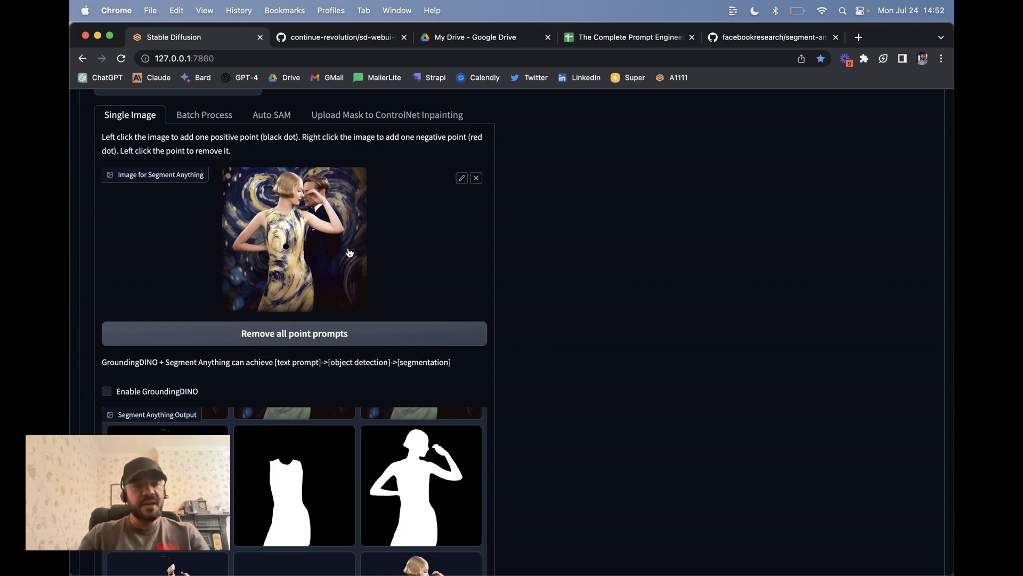
Enable GroundingDINO and set its detection prompt to 'people'.
scroll(349, 272, down, 8)
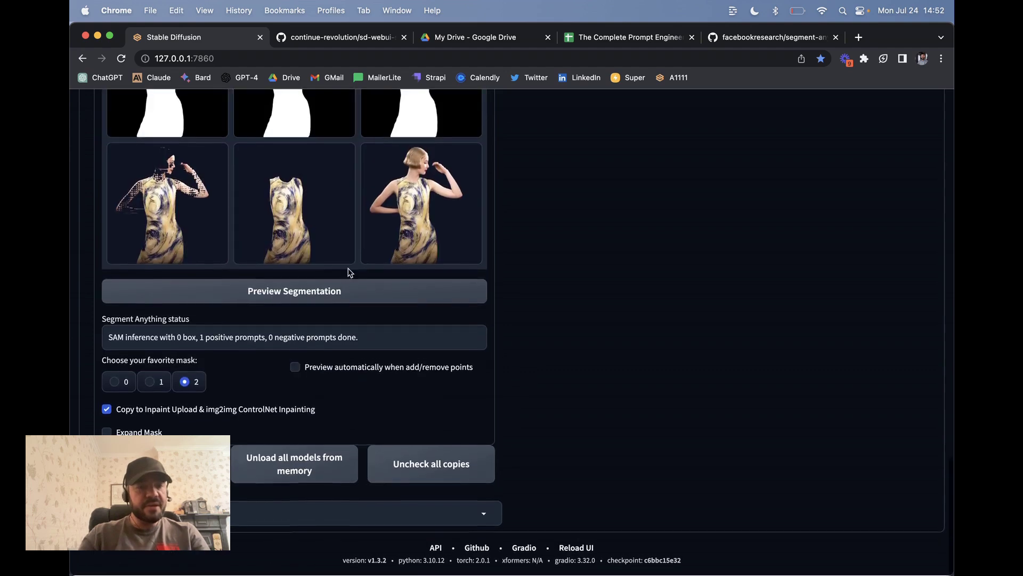
scroll(504, 383, down, 2)
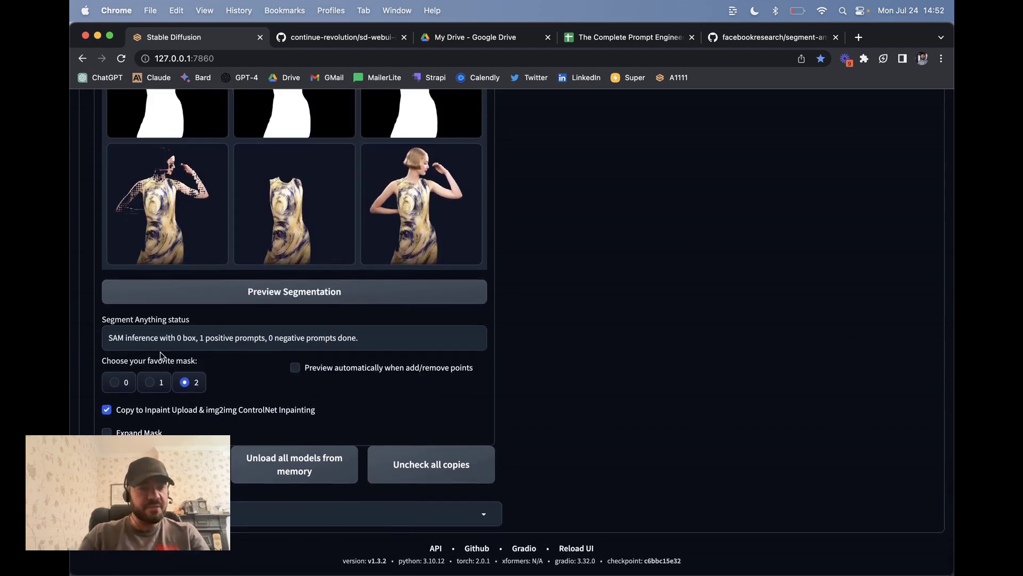
scroll(159, 320, up, 6)
click(109, 285)
scroll(274, 308, down, 3)
click(177, 281)
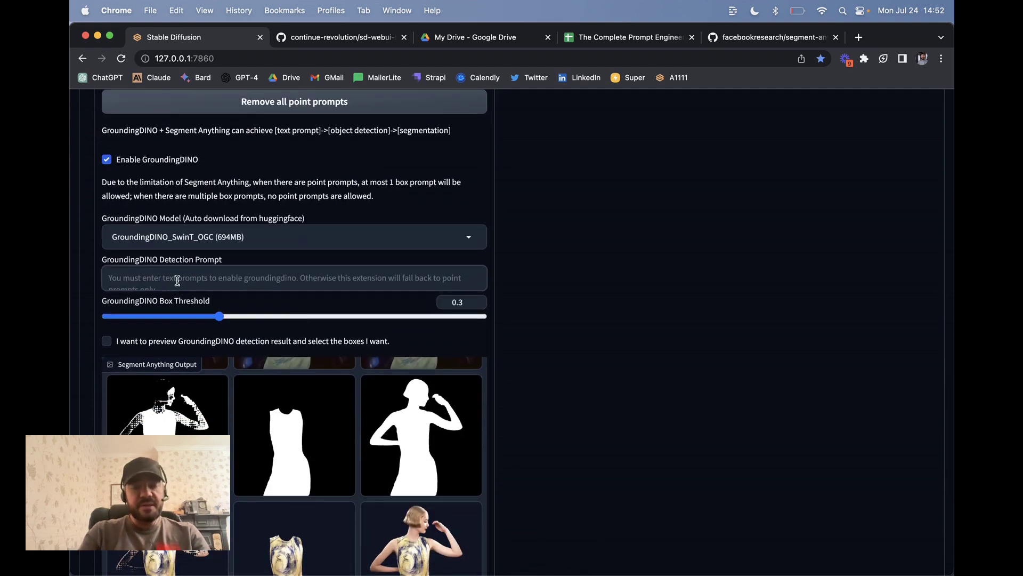
text(people)
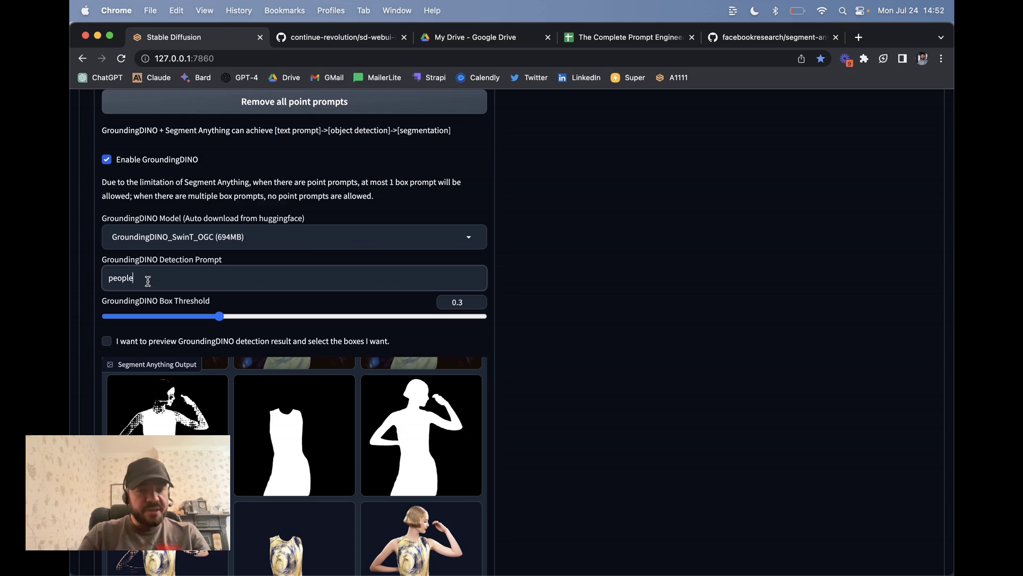
Run Preview Segmentation with the 'people' detection prompt.
scroll(176, 309, down, 4)
scroll(240, 315, down, 3)
click(307, 319)
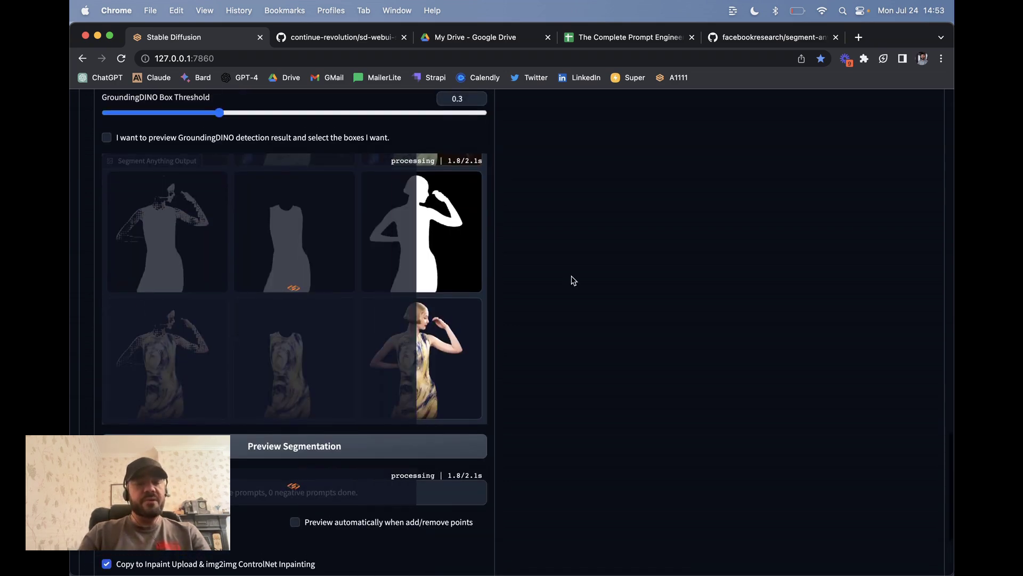
Scroll the Segment Anything gallery to review the red-boxed detections and three silhouette masks.
scroll(574, 281, up, 1)
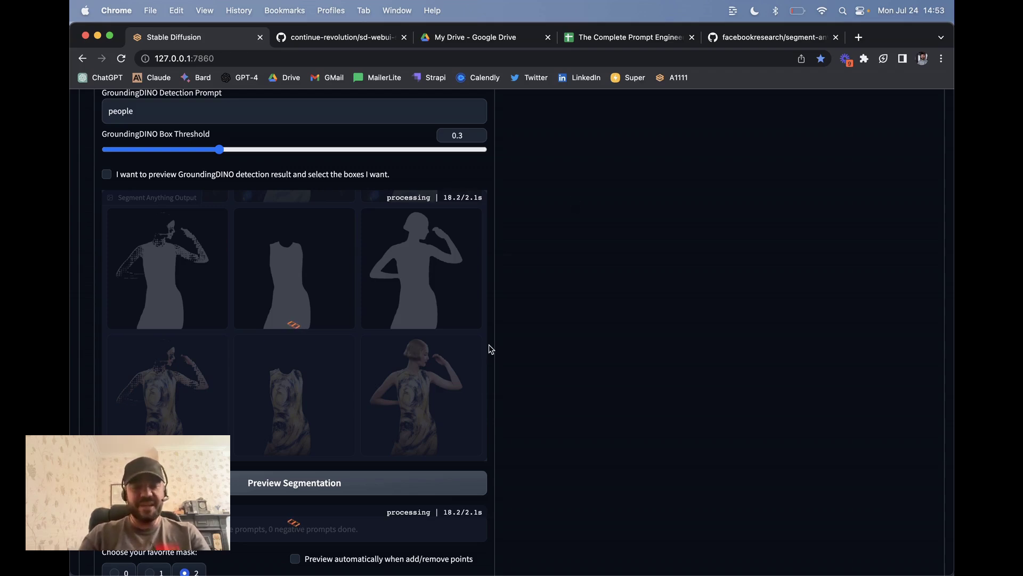
scroll(560, 314, down, 5)
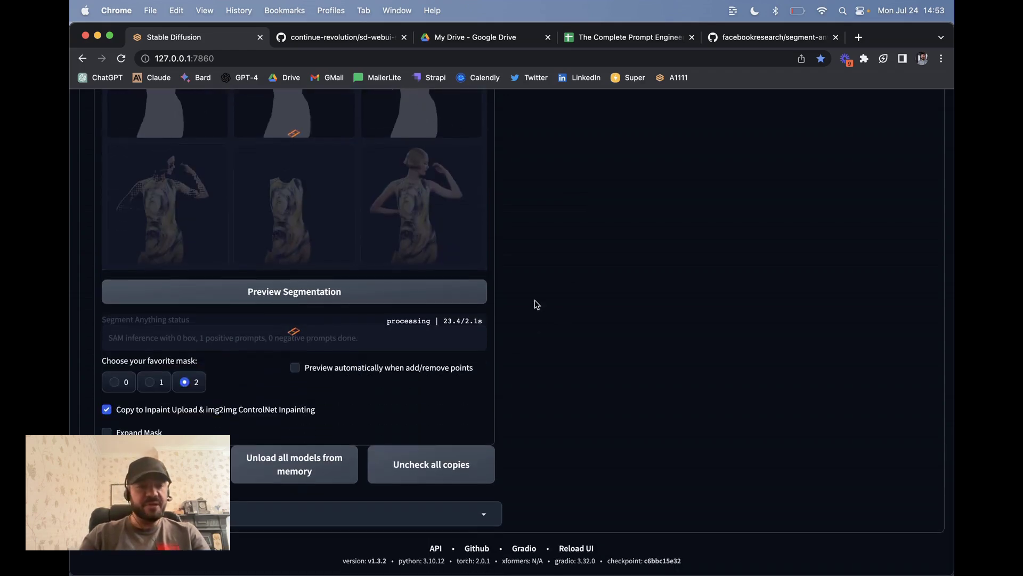
scroll(535, 304, up, 5)
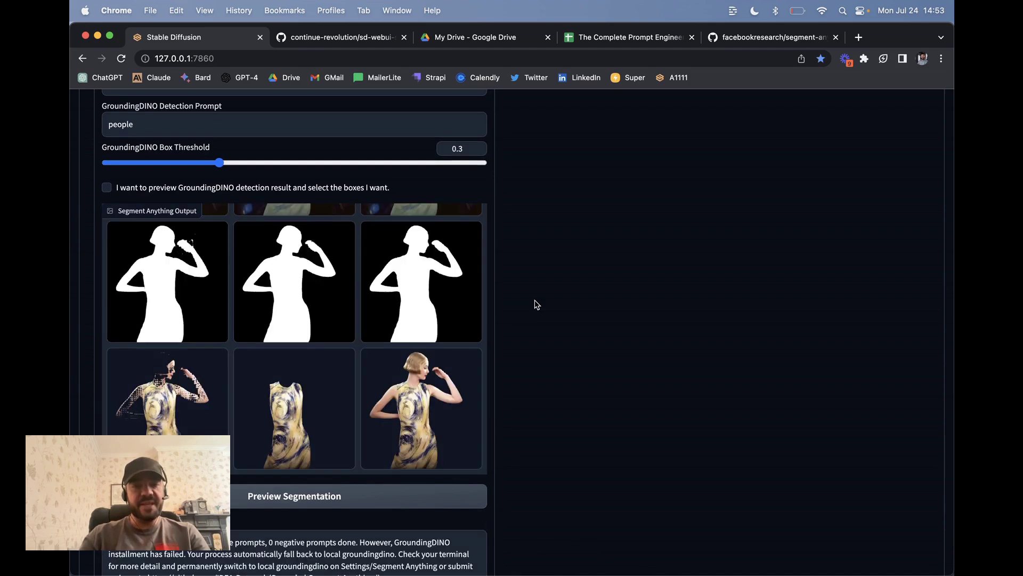
scroll(319, 266, up, 3)
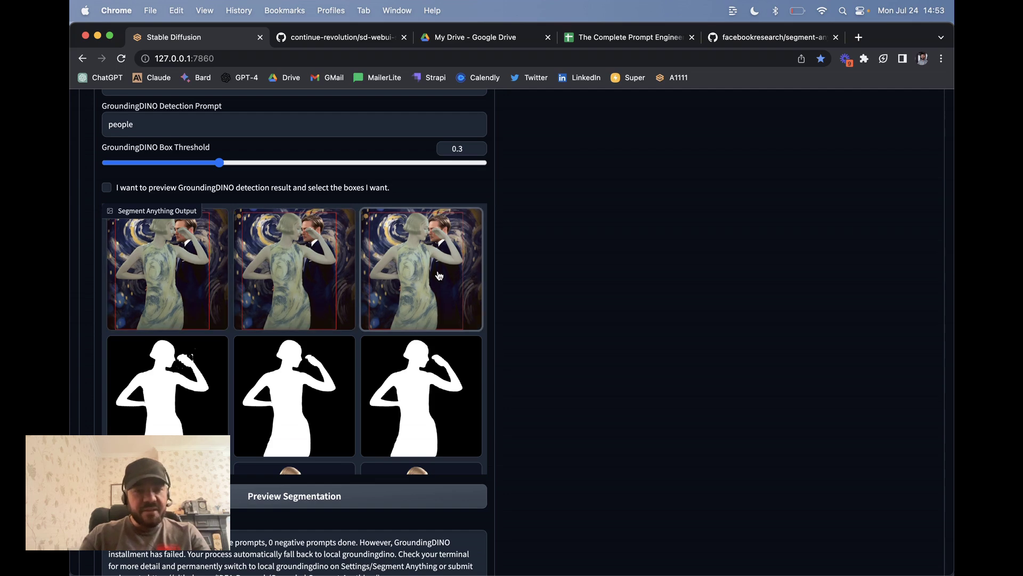
scroll(437, 273, down, 3)
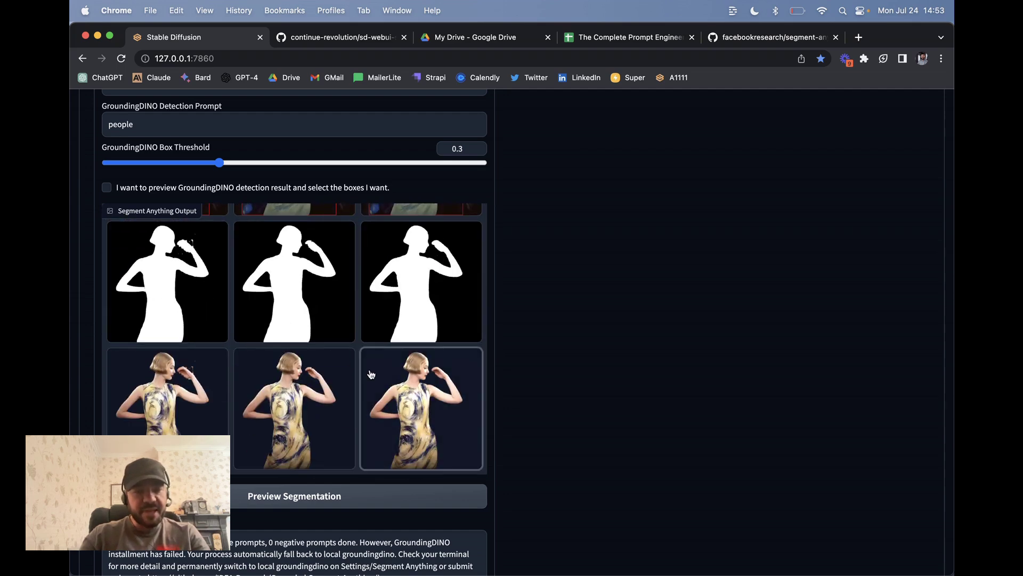
scroll(372, 374, up, 3)
scroll(557, 389, up, 2)
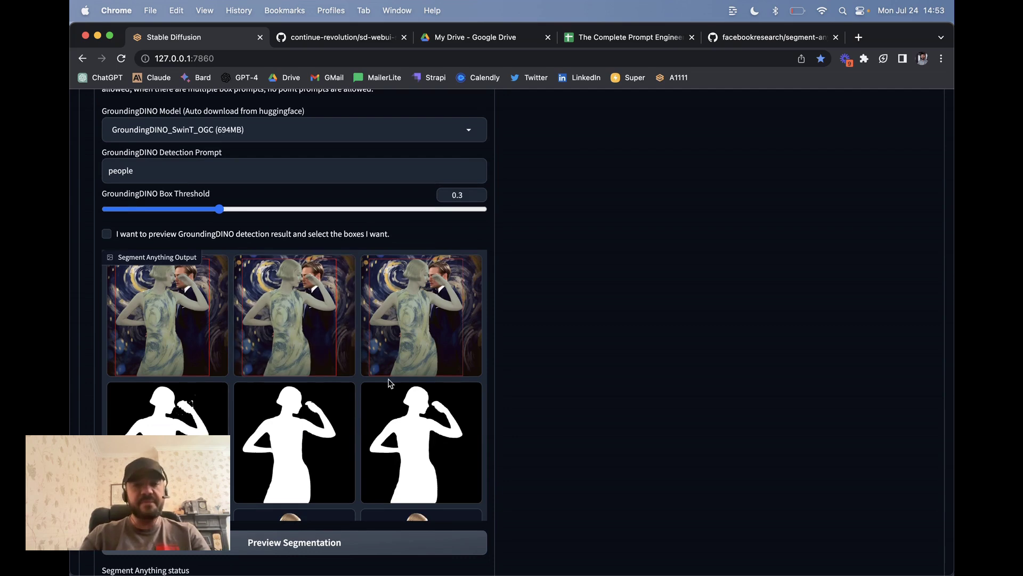
scroll(498, 367, down, 2)
scroll(498, 368, up, 3)
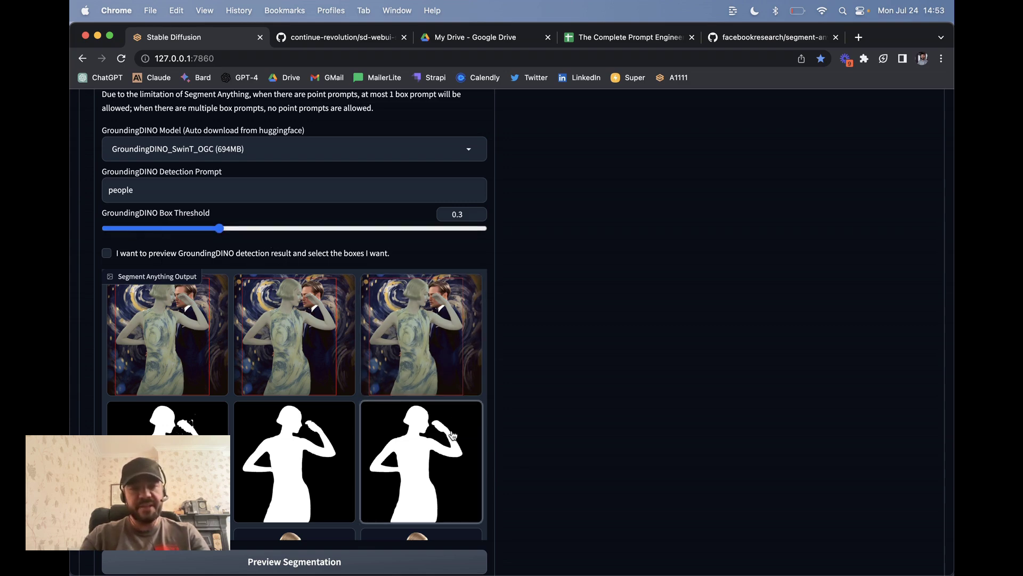
scroll(557, 485, down, 6)
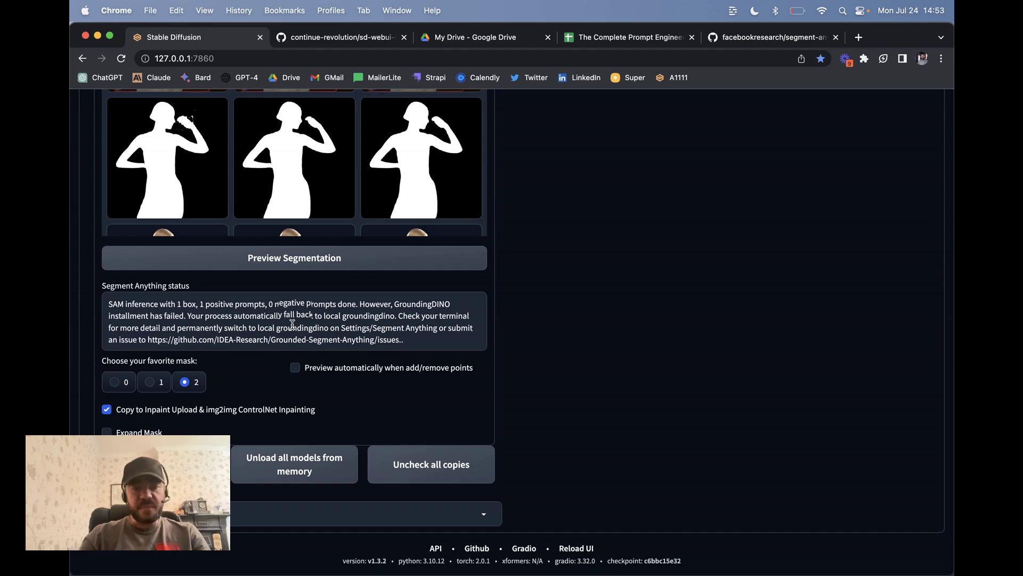
scroll(591, 287, up, 10)
scroll(591, 288, up, 10)
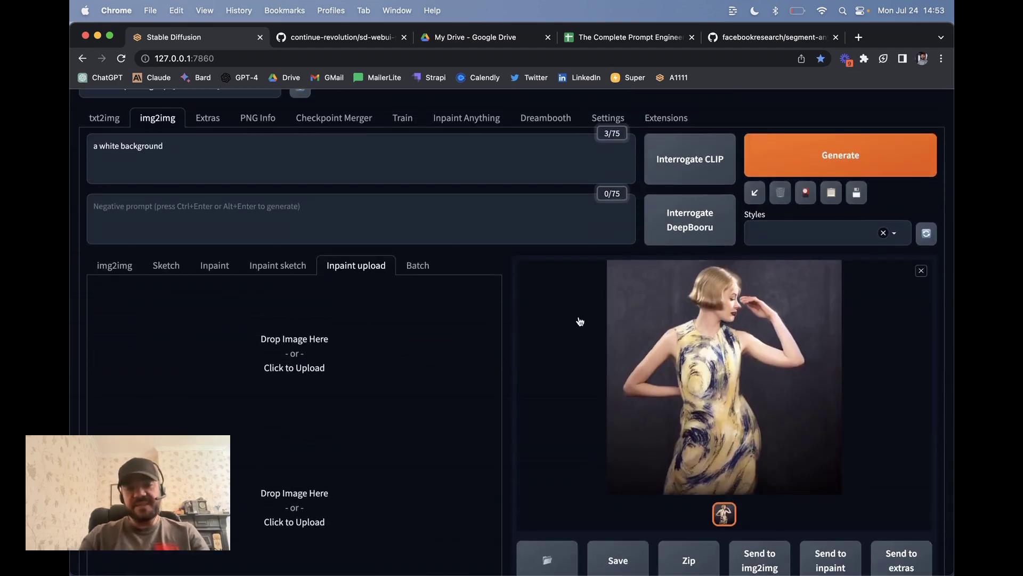